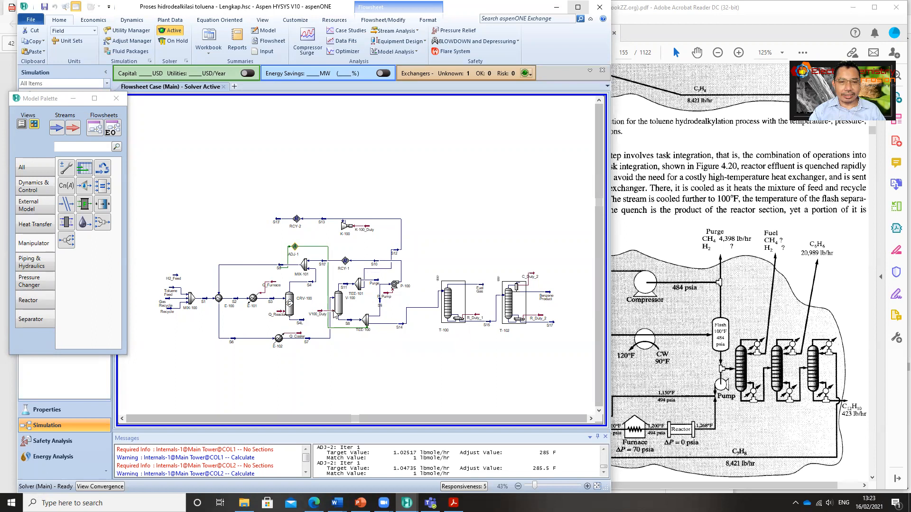
mouse_move(394, 286)
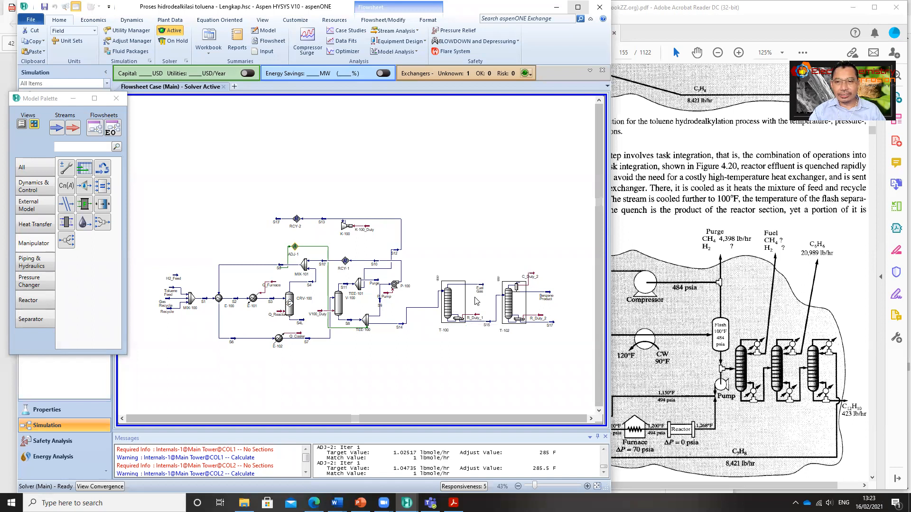
mouse_move(479, 288)
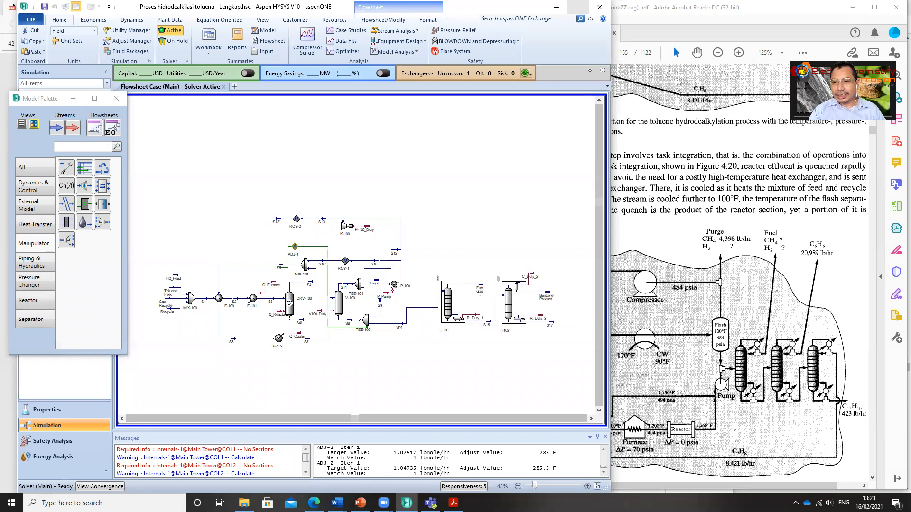
click(762, 14)
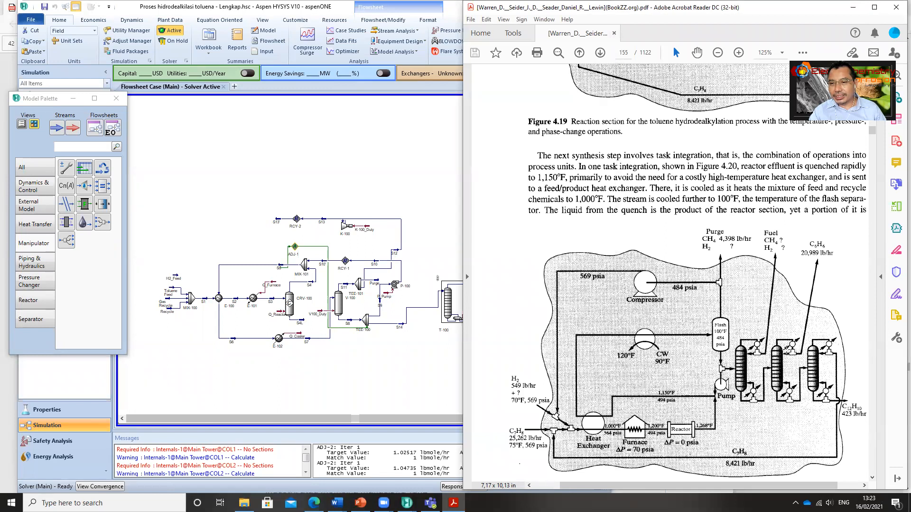
click(351, 170)
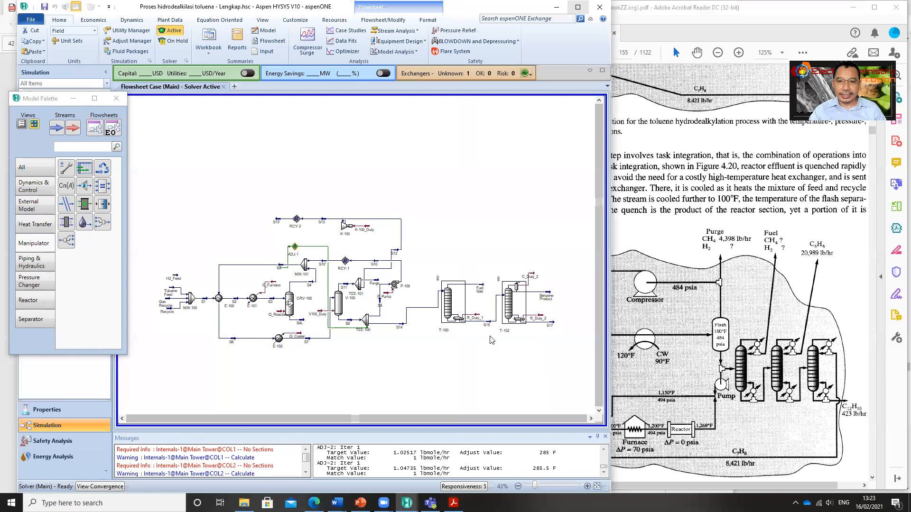
Step: Add a separator vessel to the flowsheet beside column T-102, past its Benzene Product and S17 outlets
click(591, 419)
click(591, 419)
scroll(523, 377, up, 5)
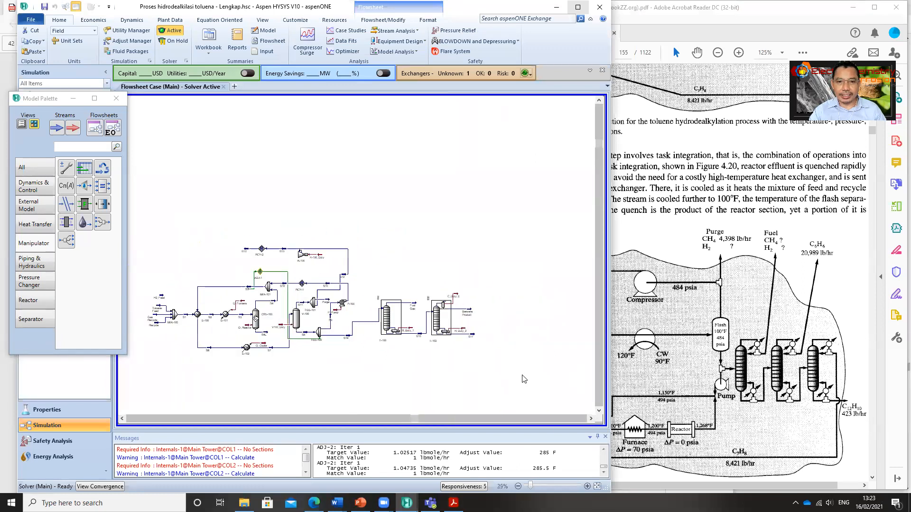
click(591, 419)
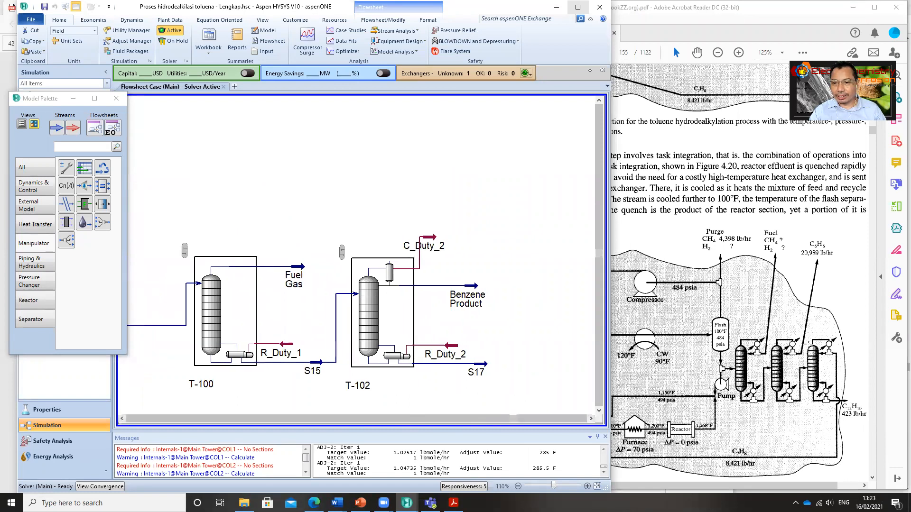
click(22, 321)
click(67, 170)
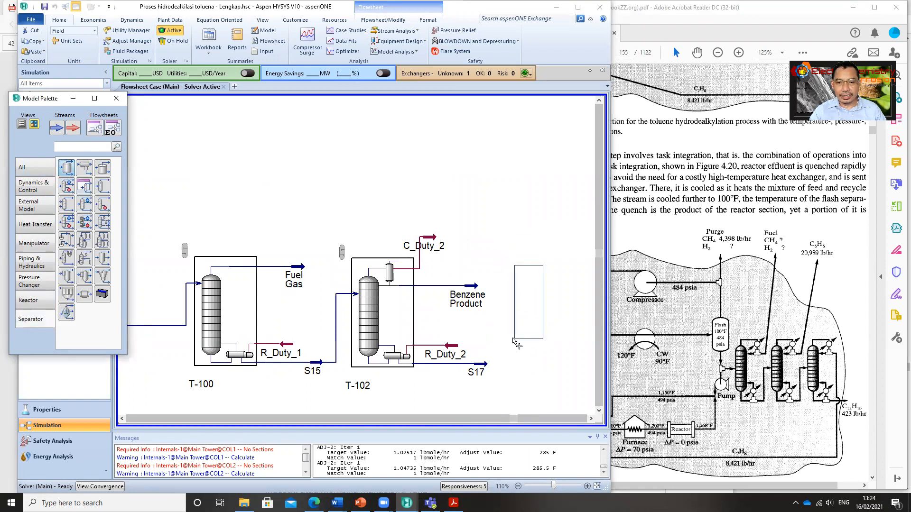
click(513, 340)
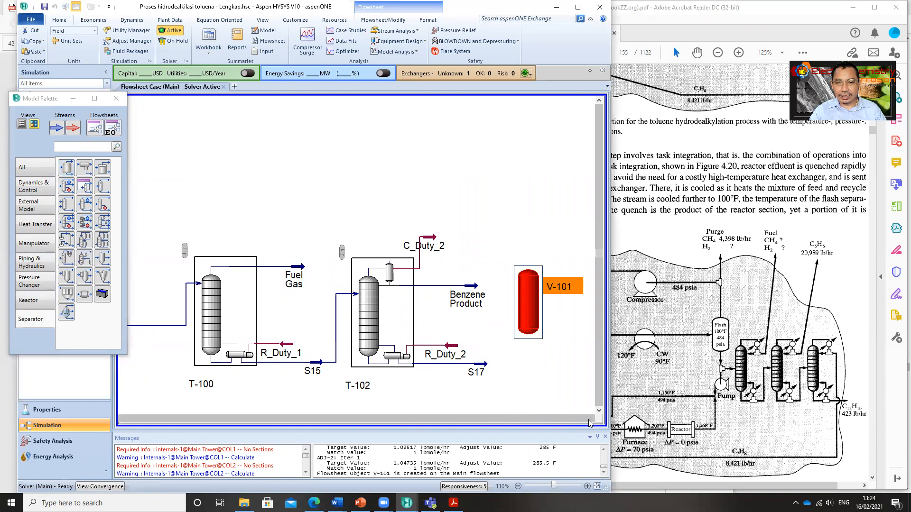
click(591, 418)
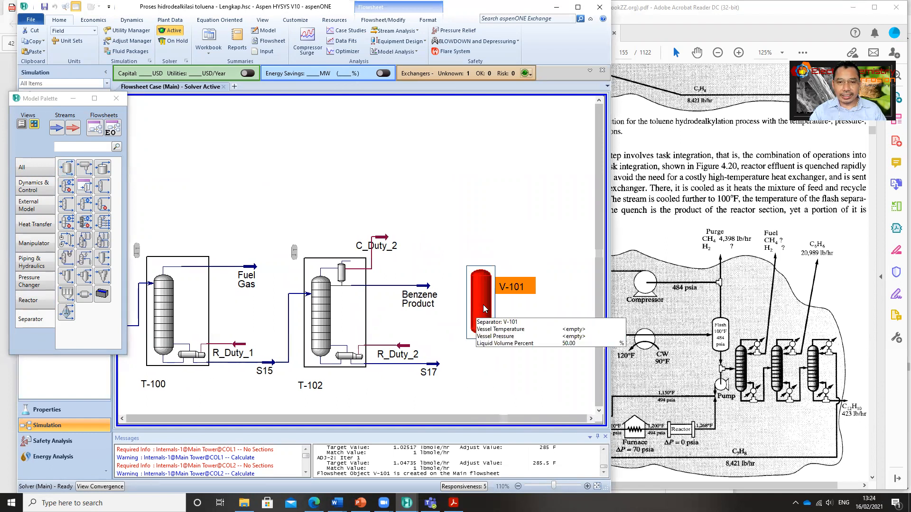
drag(485, 310, 495, 329)
Step: Connect the new separator with inlet S17, vapour outlet S18, liquid outlet Biphenyl Product and energy stream V101_Duty
double_click(494, 318)
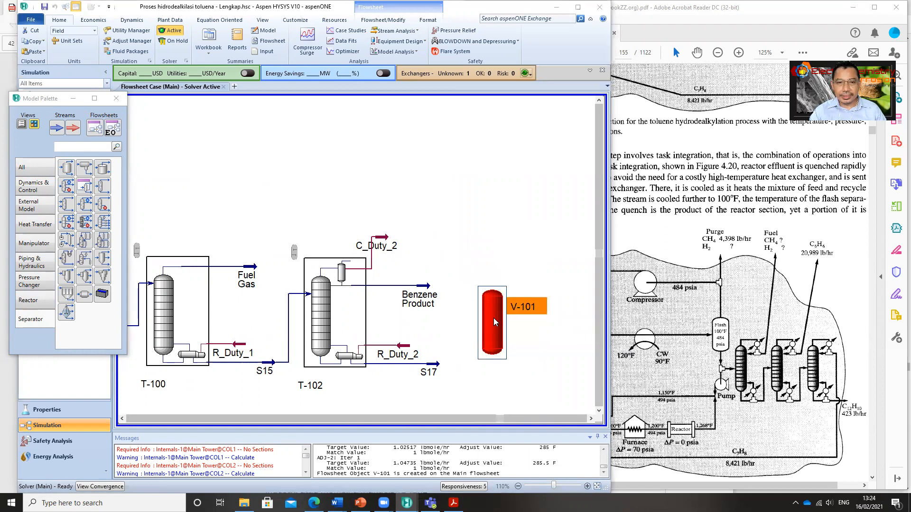
click(182, 171)
click(185, 173)
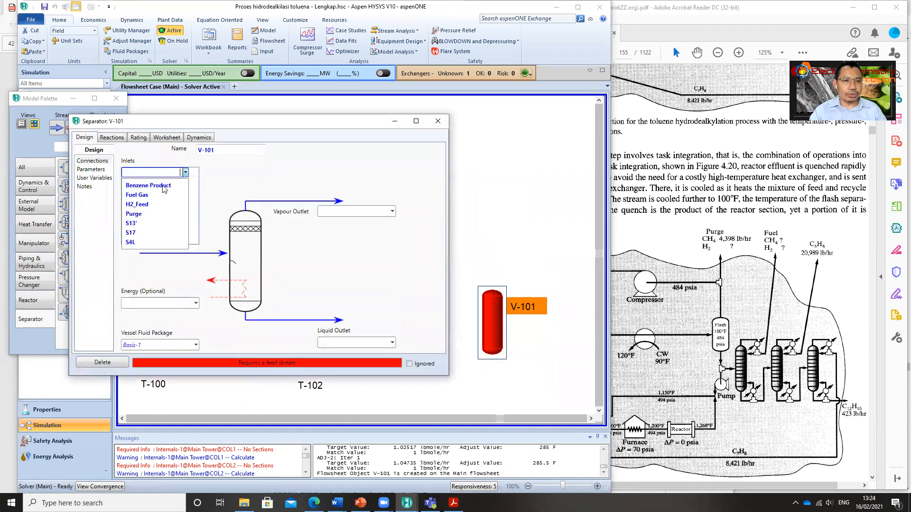
click(140, 233)
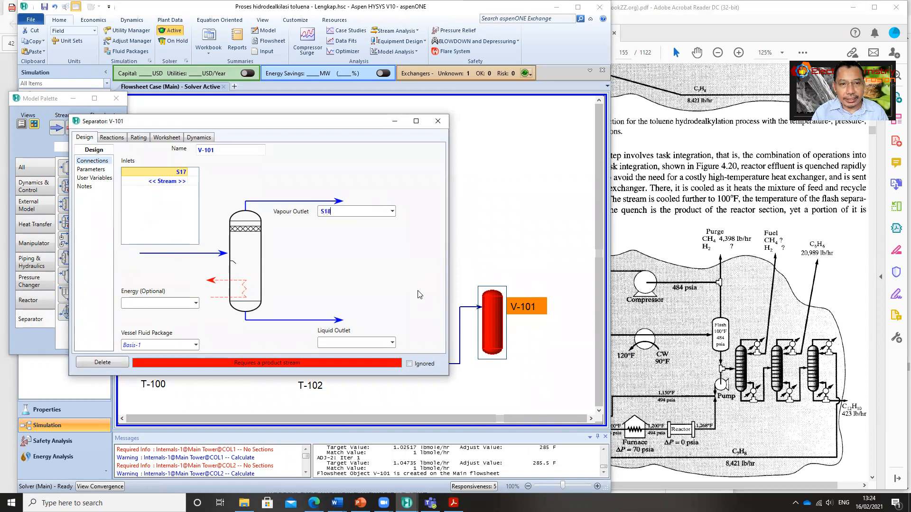
key(Return)
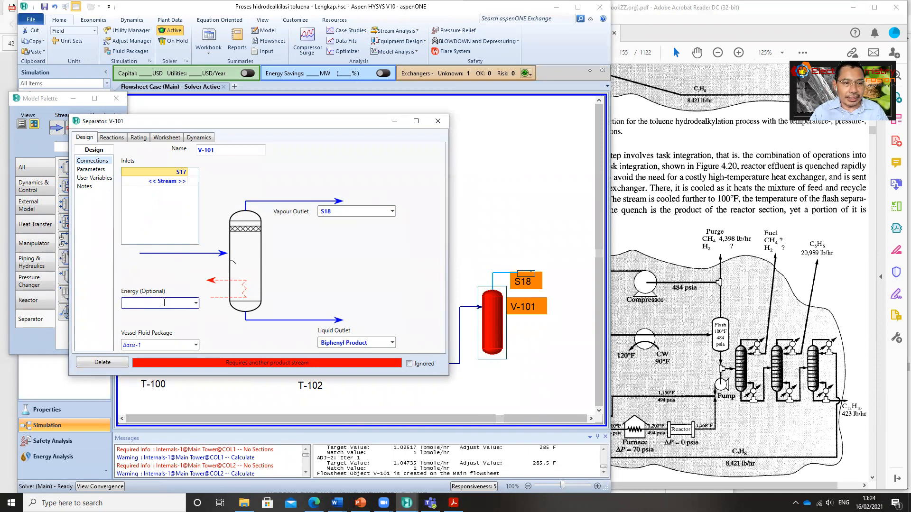
key(Return)
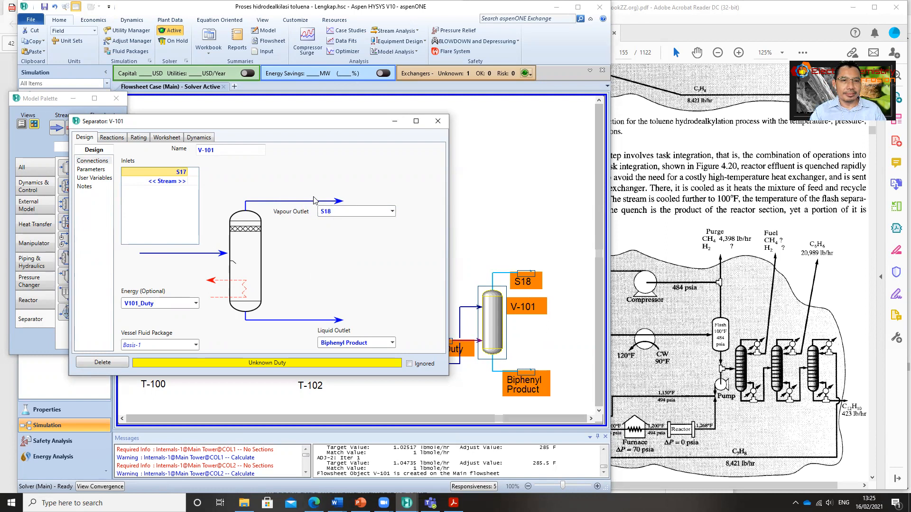
Step: Set the temperature of stream S18 to 265 °F in the separator's worksheet and check the stream compositions
click(165, 140)
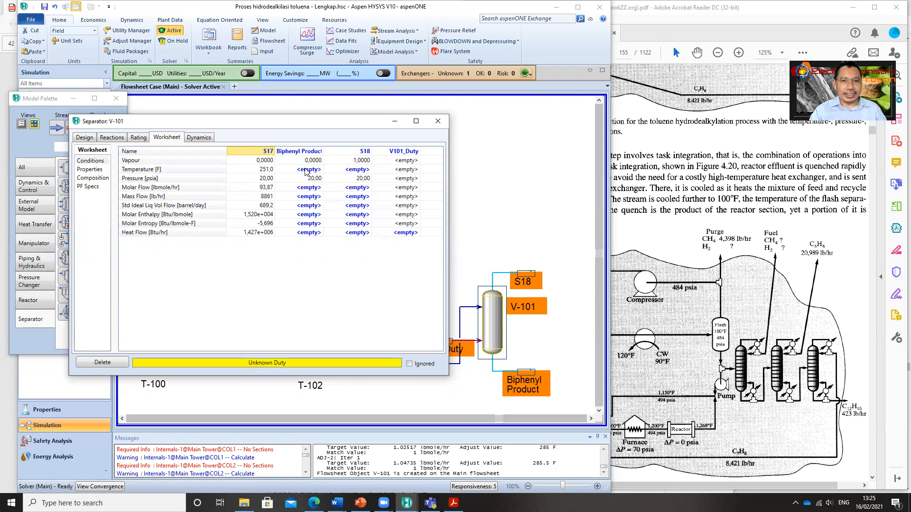
click(357, 171)
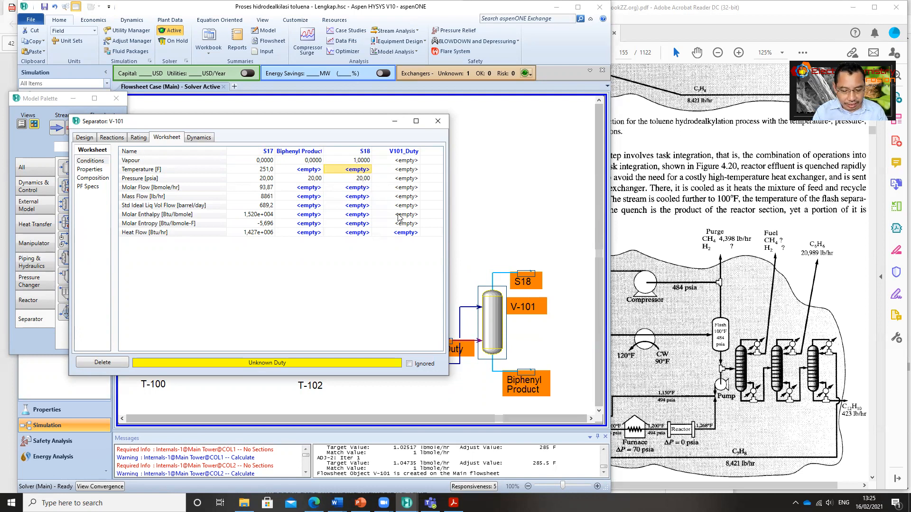
text(265)
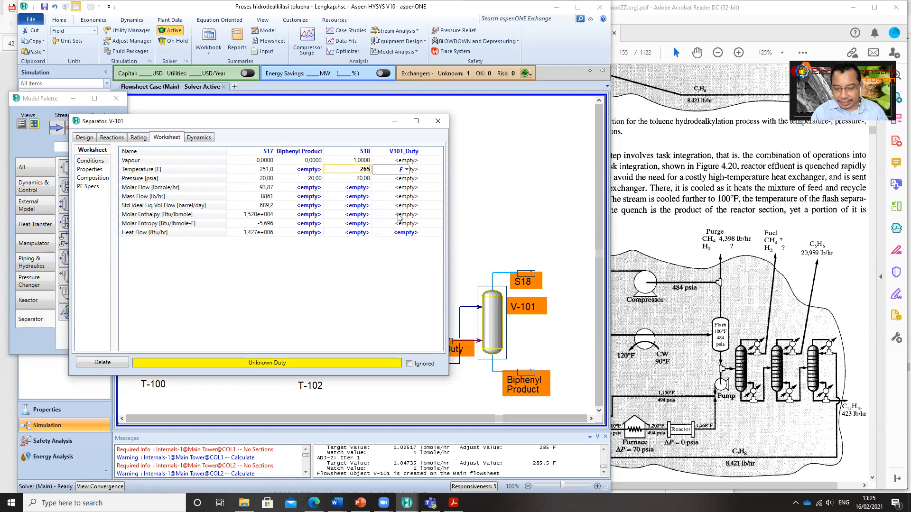
key(Return)
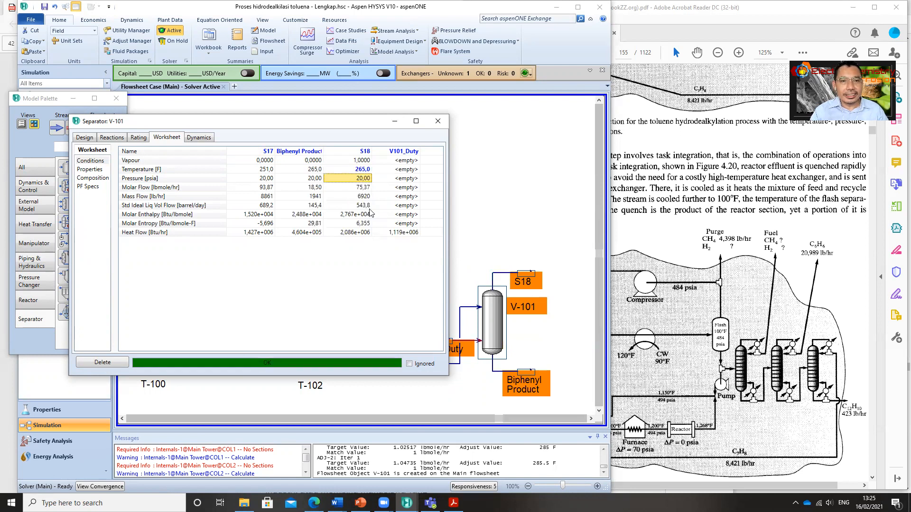
click(92, 178)
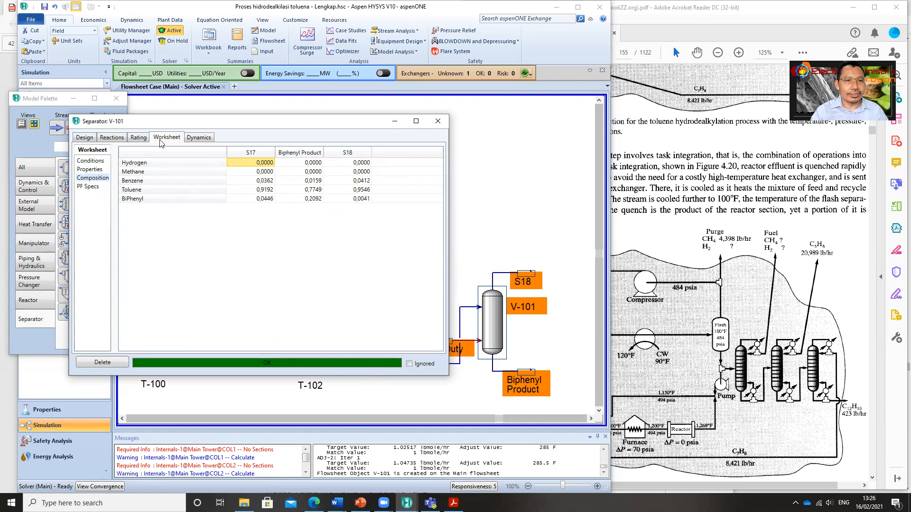
Step: Set the temperature of stream S18 to 285,5 °F in the separator's worksheet conditions and check the resulting compositions
click(101, 161)
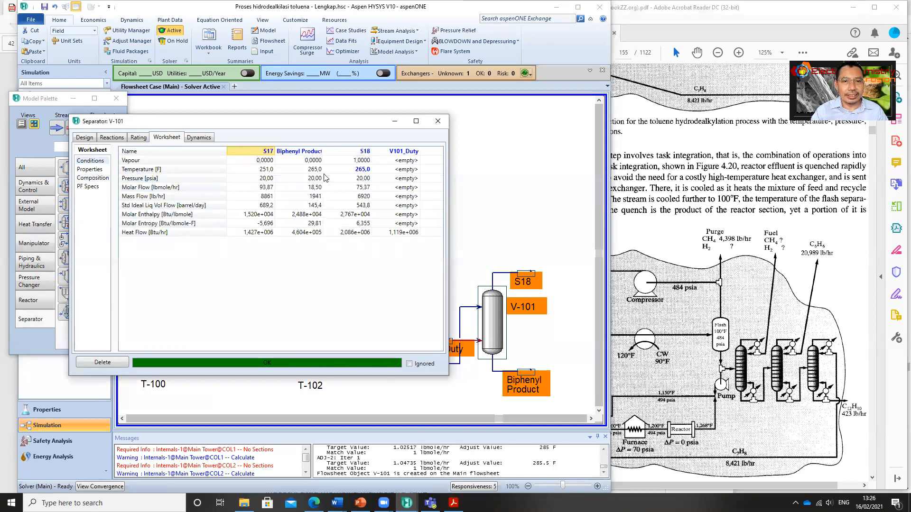
click(362, 171)
text(285)
text(,5)
key(Return)
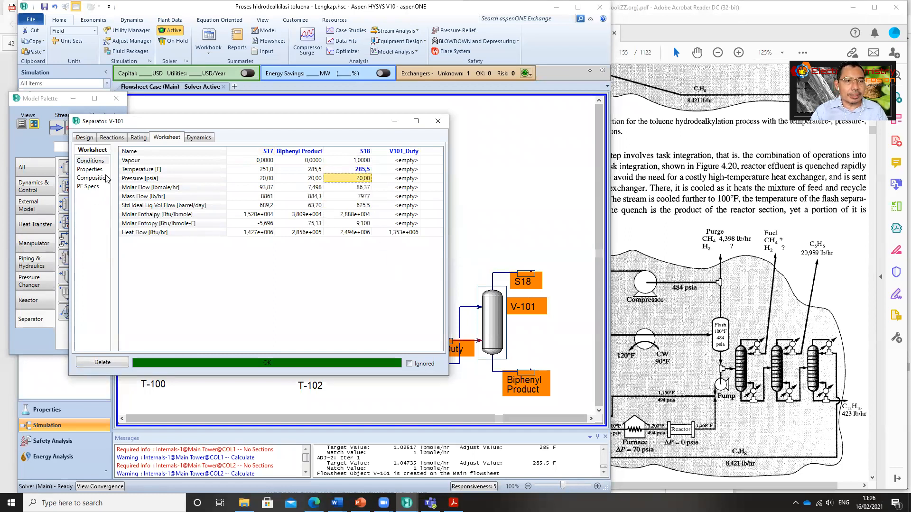
click(94, 179)
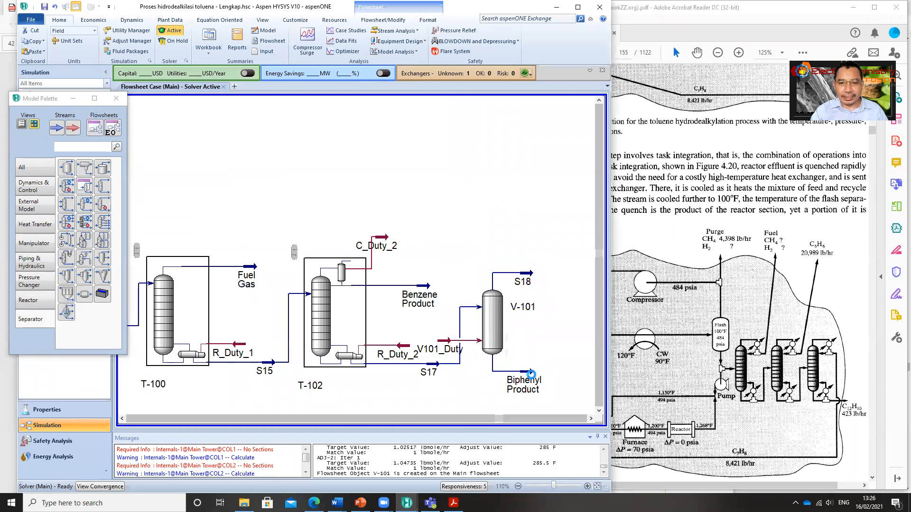
Step: Examine the composition of stream S18 on a mole flows basis, checking the biphenyl flow
double_click(527, 277)
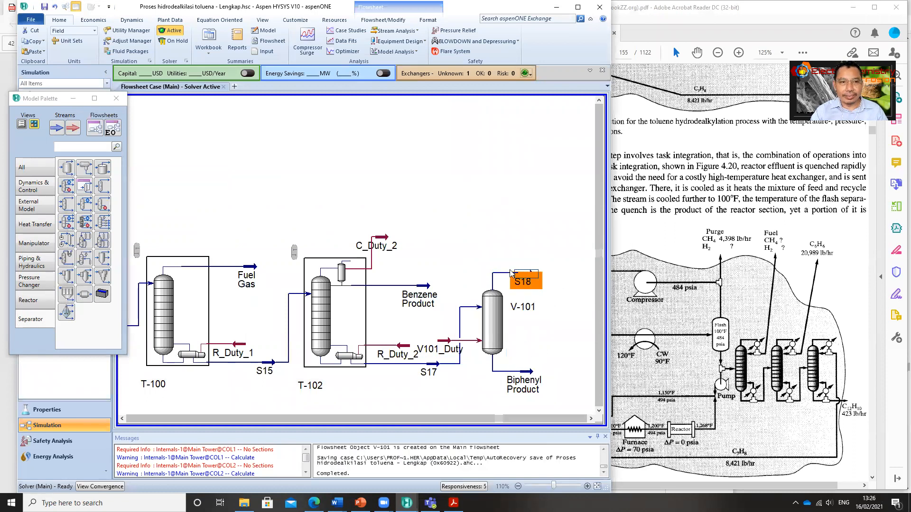
click(132, 195)
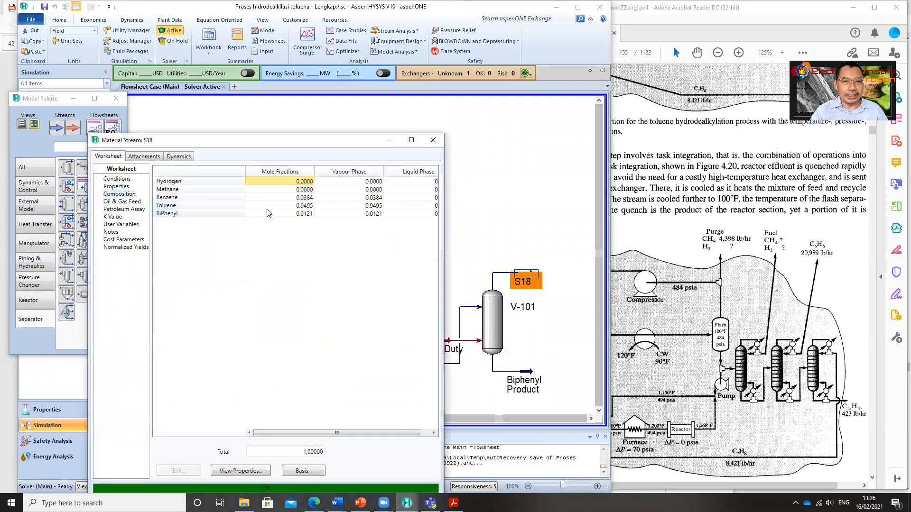
click(304, 471)
click(279, 258)
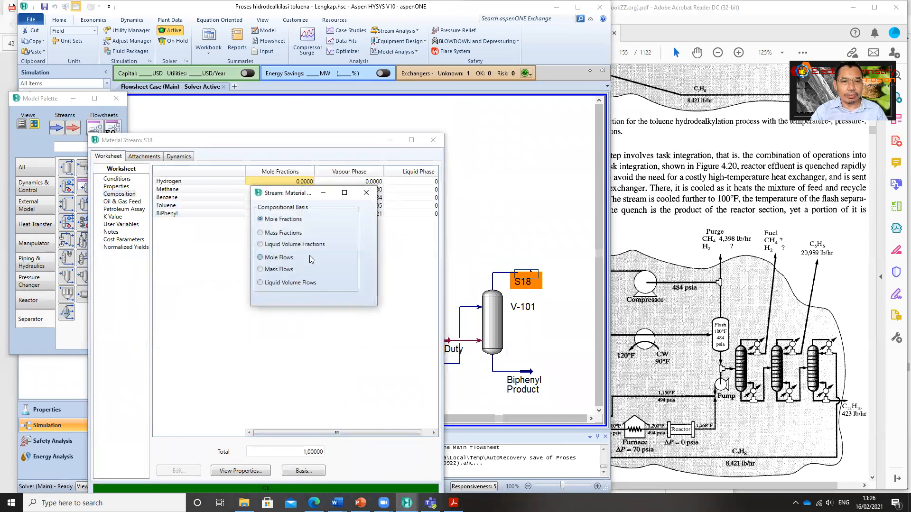
click(365, 193)
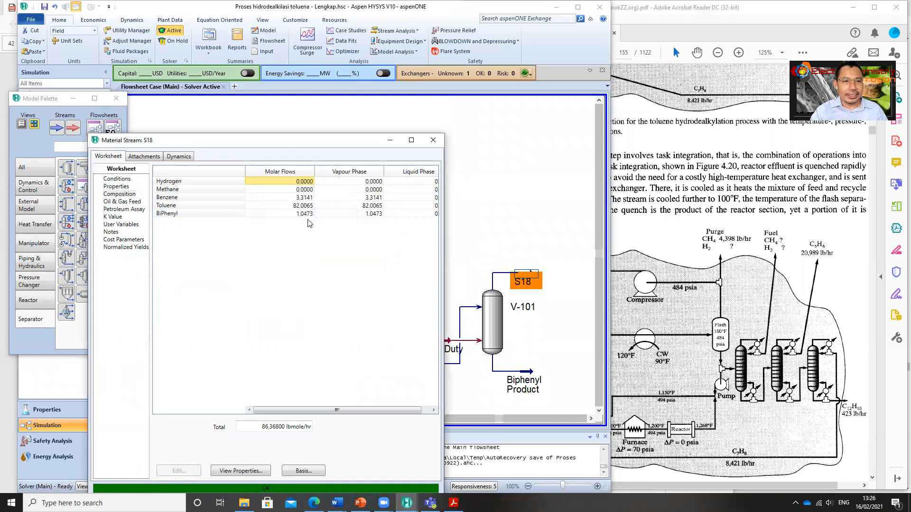
mouse_move(312, 216)
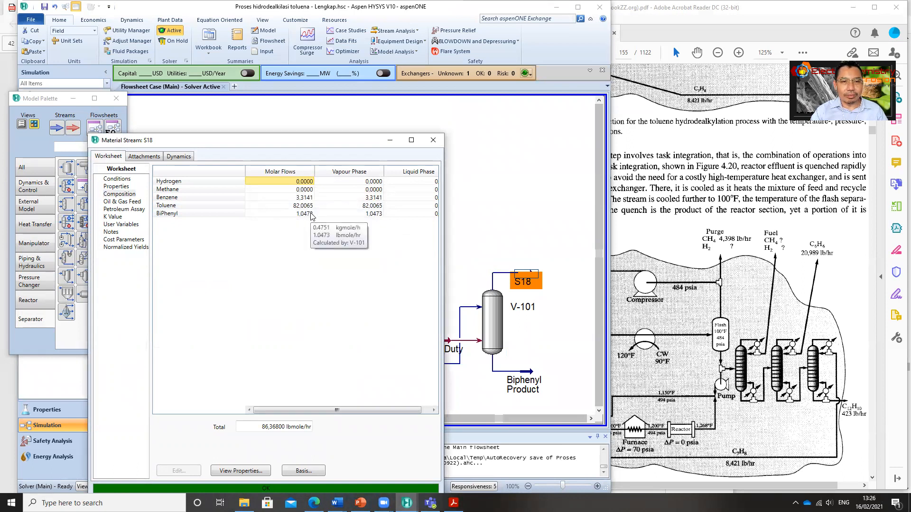
click(434, 142)
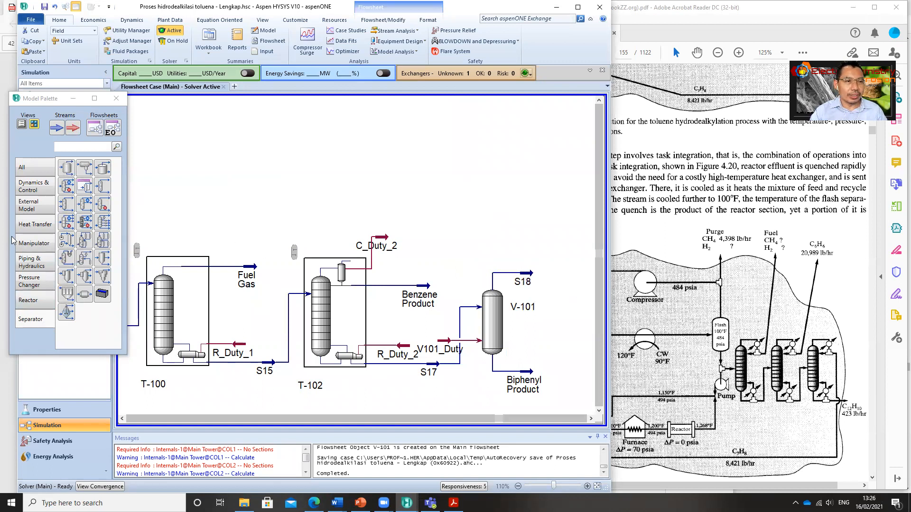
Step: Add an Adjust operation to the flowsheet above separator V-101 and open its connection settings
click(33, 244)
click(66, 168)
click(504, 223)
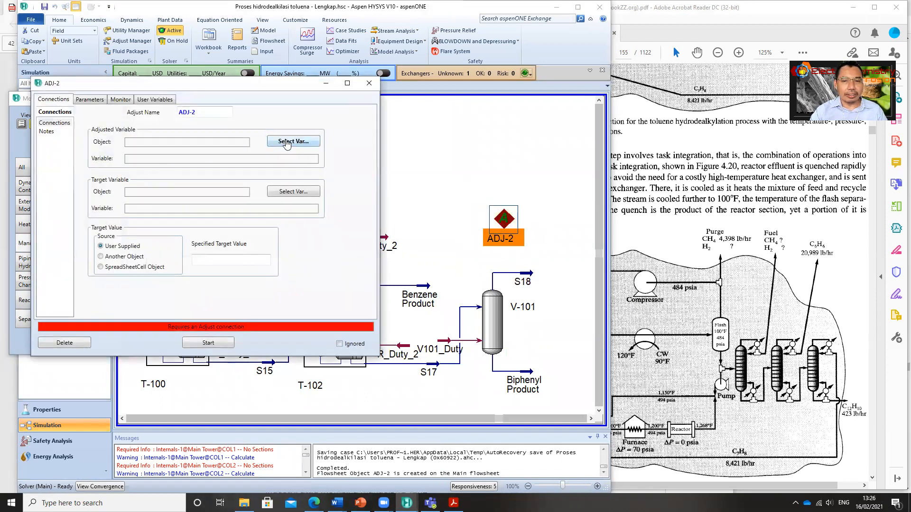
Step: Set the adjusted variable of ADJ-2 to the Temperature of stream S18
click(292, 141)
scroll(275, 270, down, 4)
scroll(275, 275, down, 6)
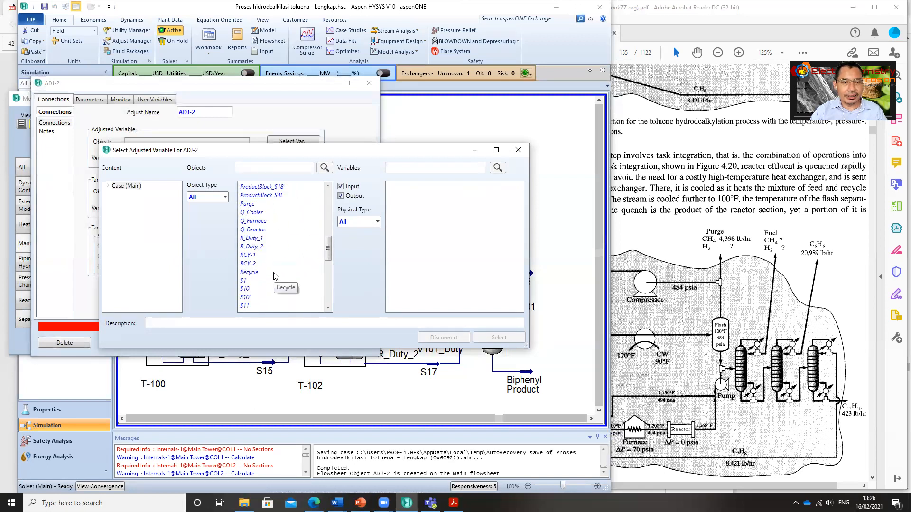
scroll(273, 280, down, 2)
click(252, 264)
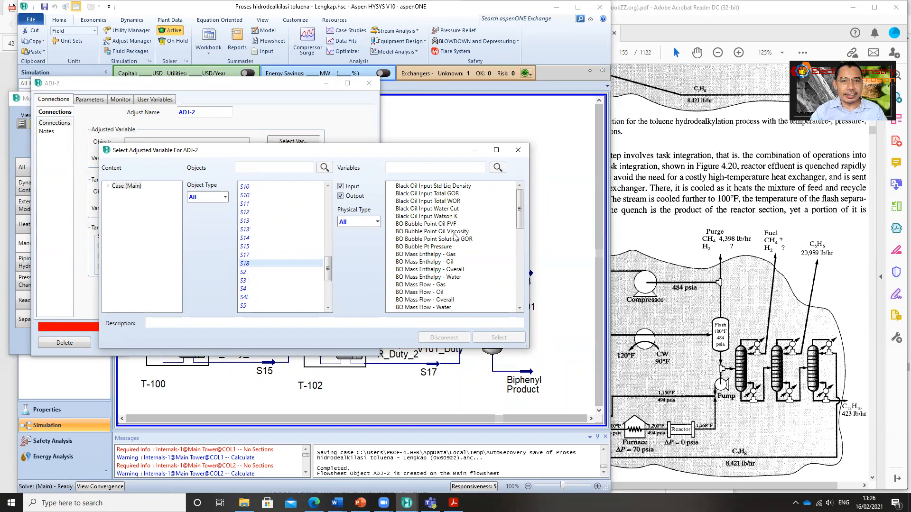
scroll(456, 242, down, 15)
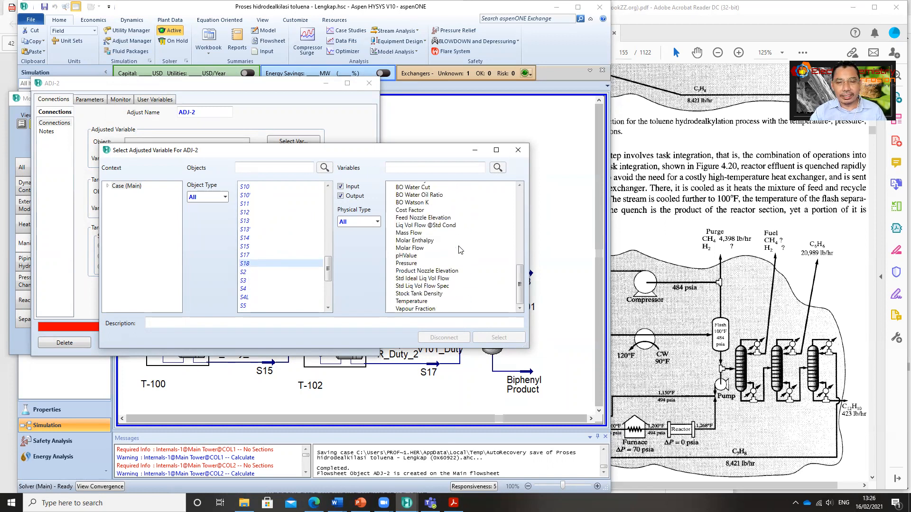
click(413, 302)
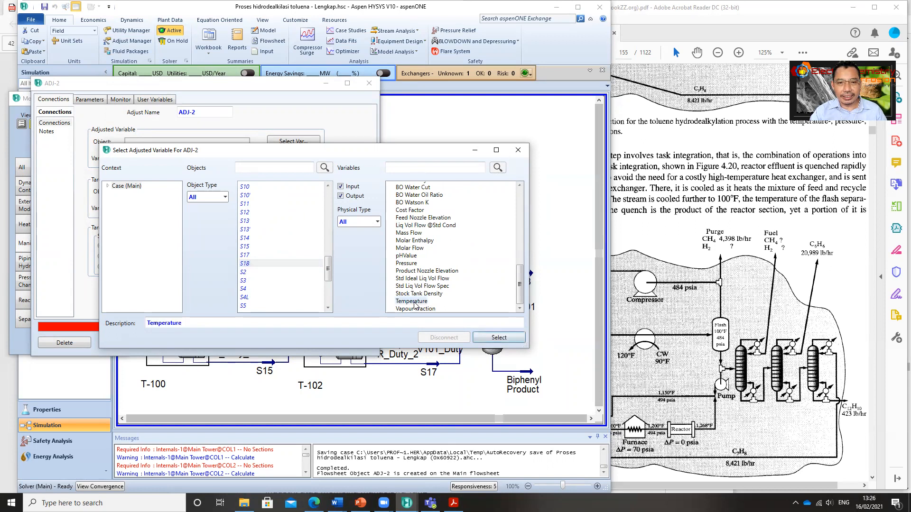
click(488, 340)
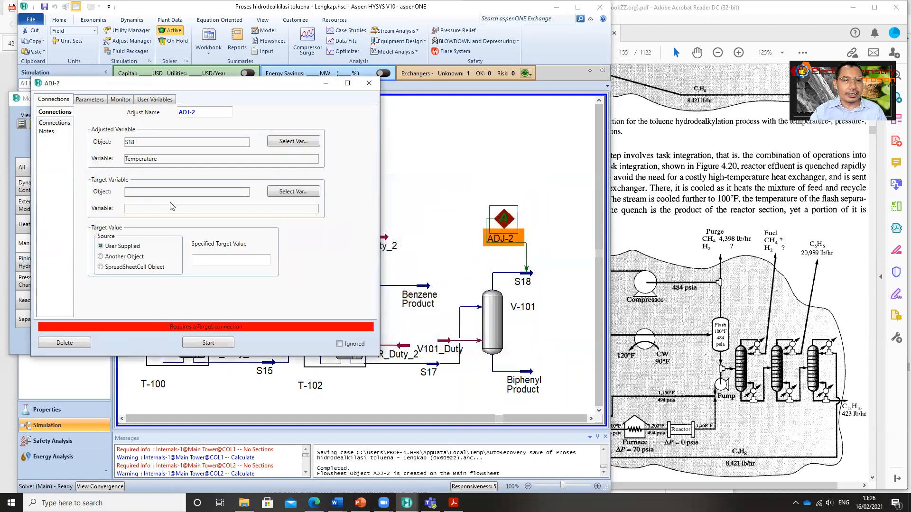
Step: Set the target variable of ADJ-2 to the Master Comp Molar Flow of BiPhenyl in stream S18
click(293, 195)
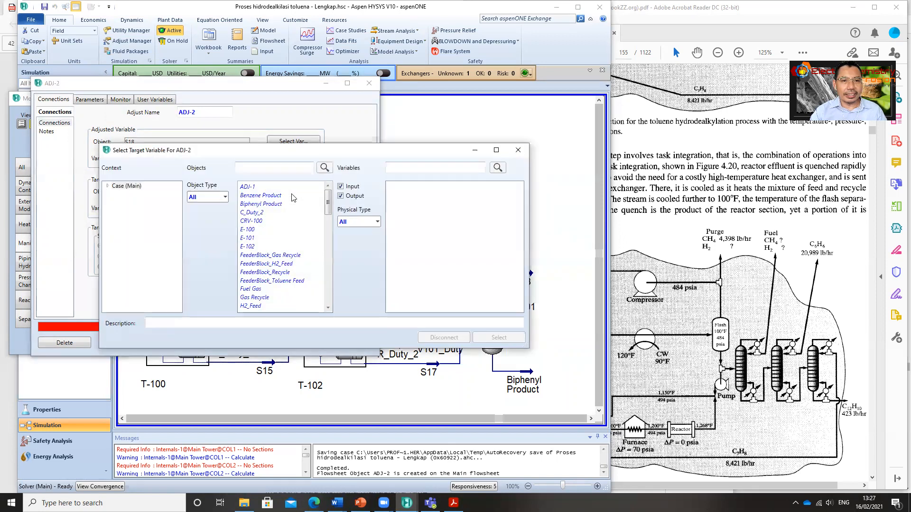
scroll(281, 283, down, 8)
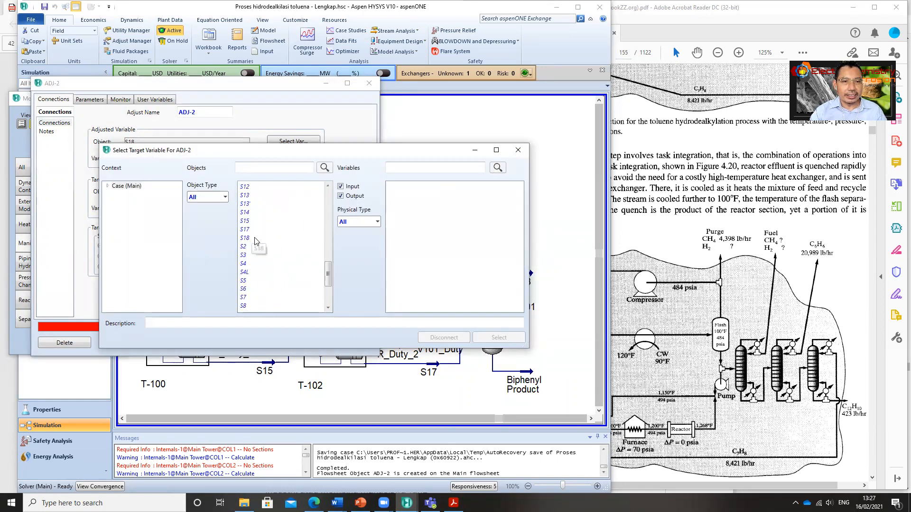
scroll(249, 240, up, 1)
click(247, 238)
scroll(422, 240, down, 10)
scroll(432, 252, down, 8)
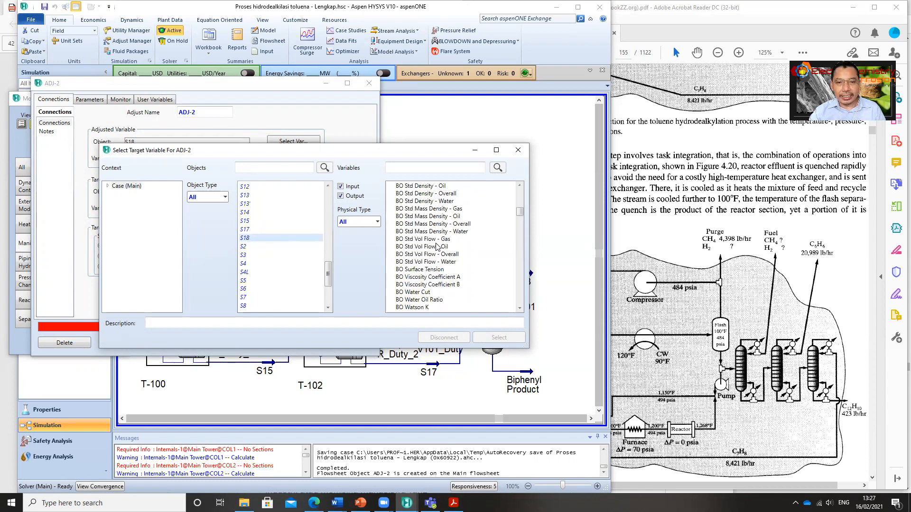
scroll(453, 257, down, 5)
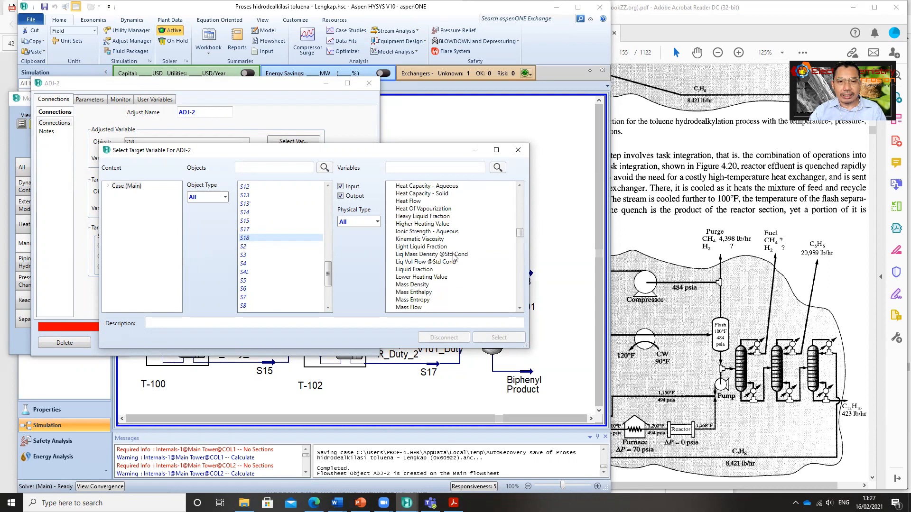
scroll(453, 257, down, 1)
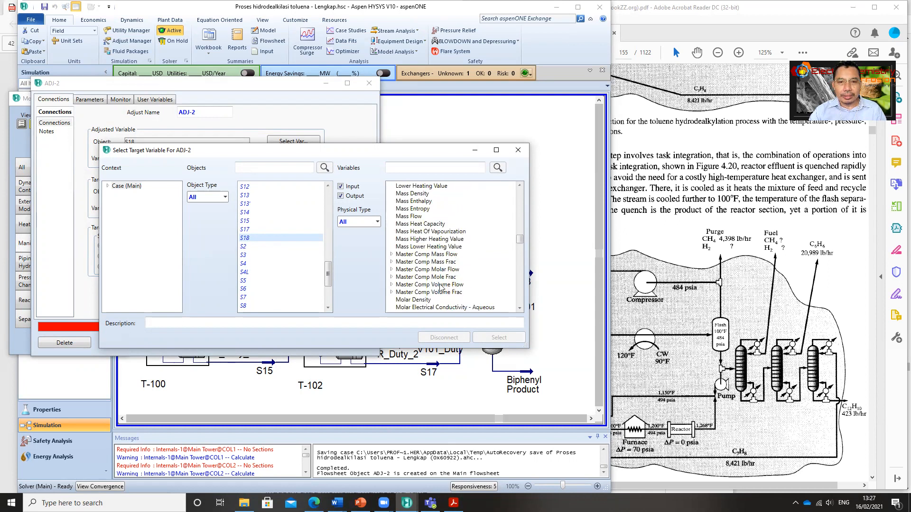
click(391, 269)
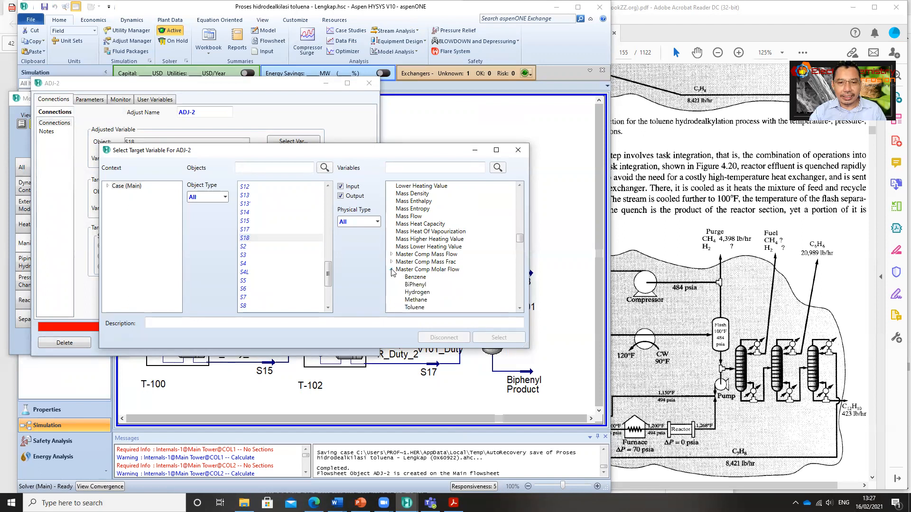
click(413, 286)
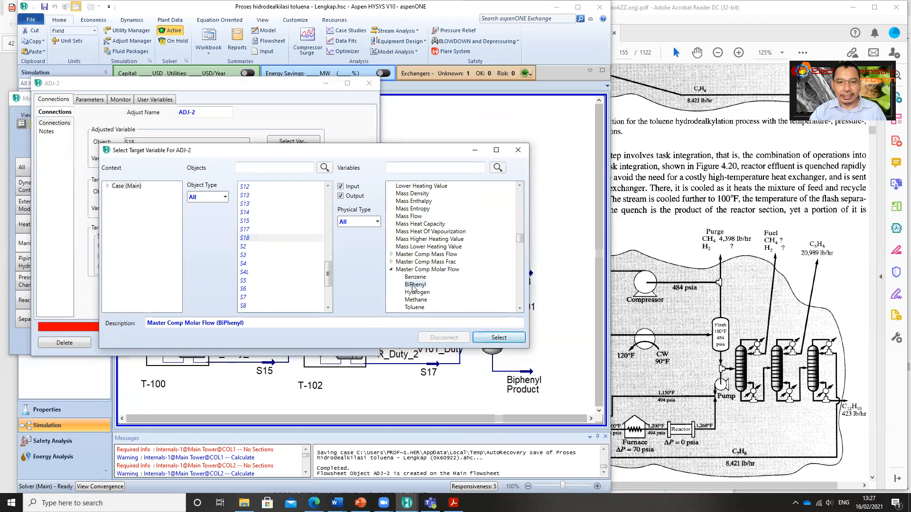
click(498, 338)
Step: Specify a target value of 1 lbmole/hr for ADJ-2, start the adjustment and close its settings
click(233, 260)
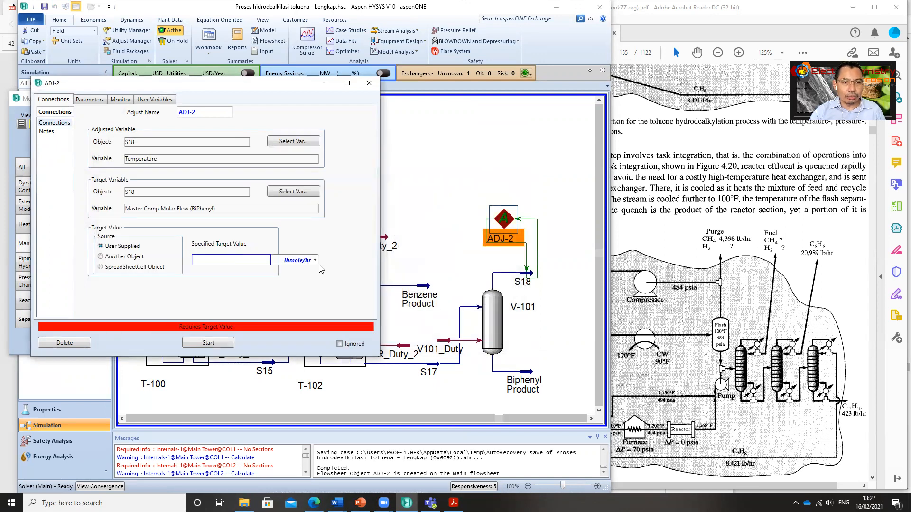
text(1)
key(Return)
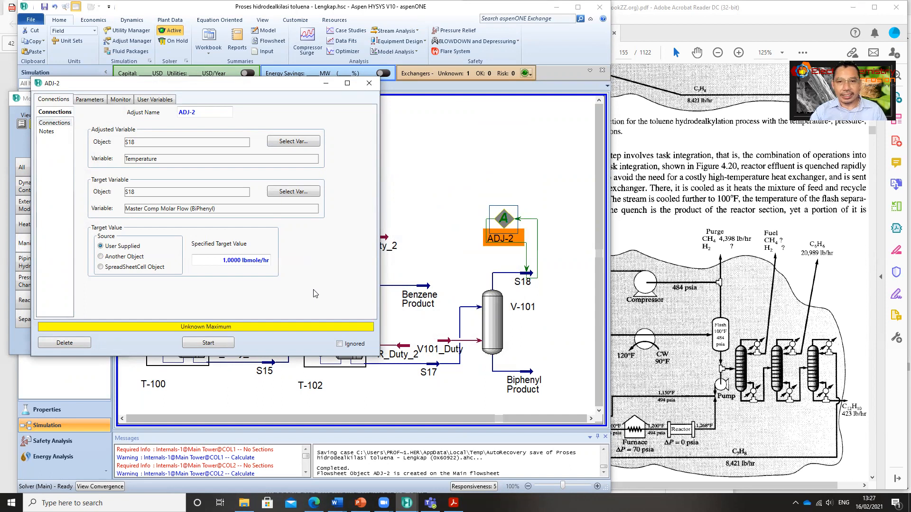
click(206, 347)
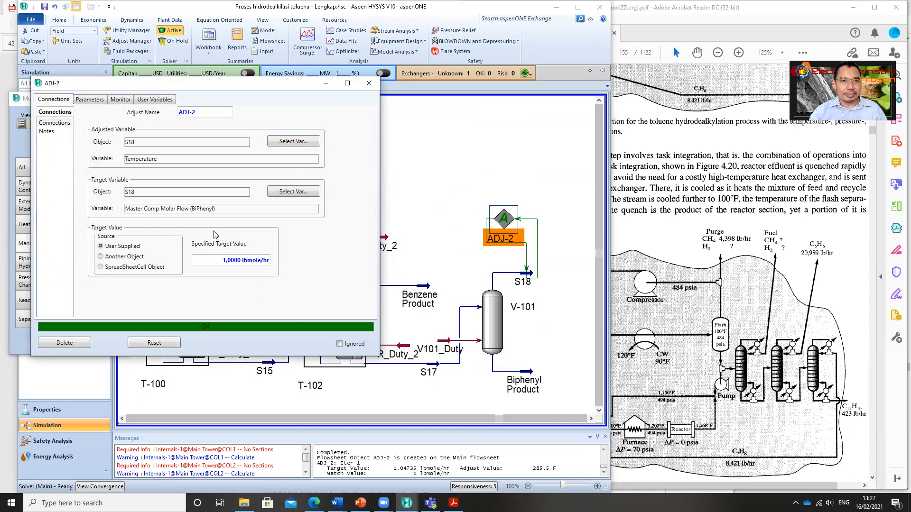
click(368, 84)
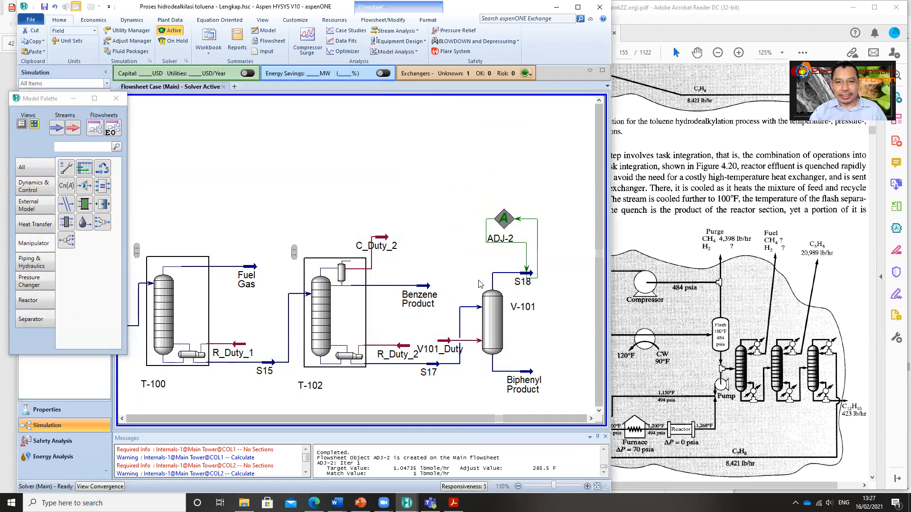
Step: Check the flow diagram in the textbook PDF, then return to the flowsheet and examine the temperature and pressure conditions of stream S18
mouse_move(526, 275)
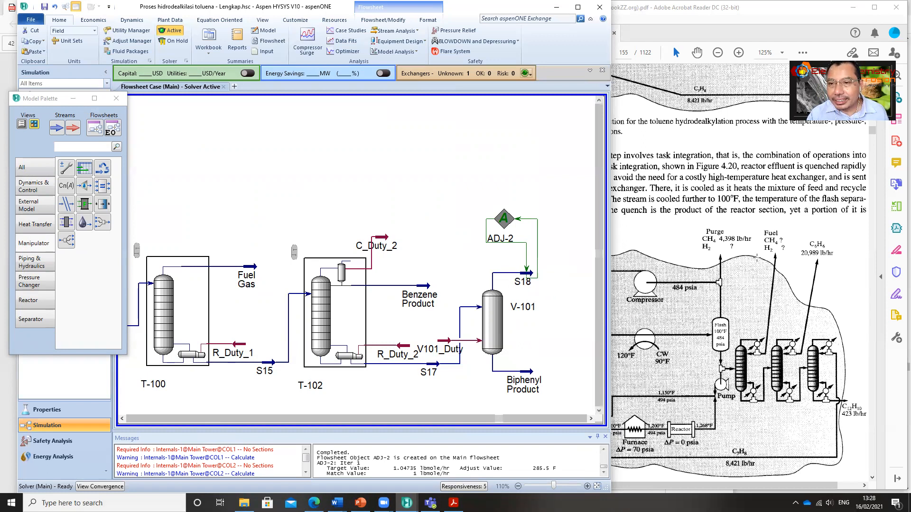
click(805, 13)
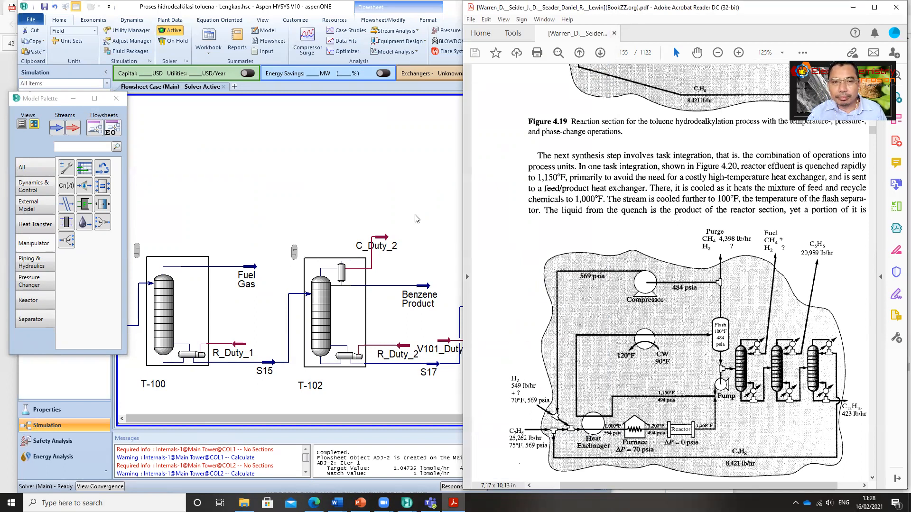
click(403, 185)
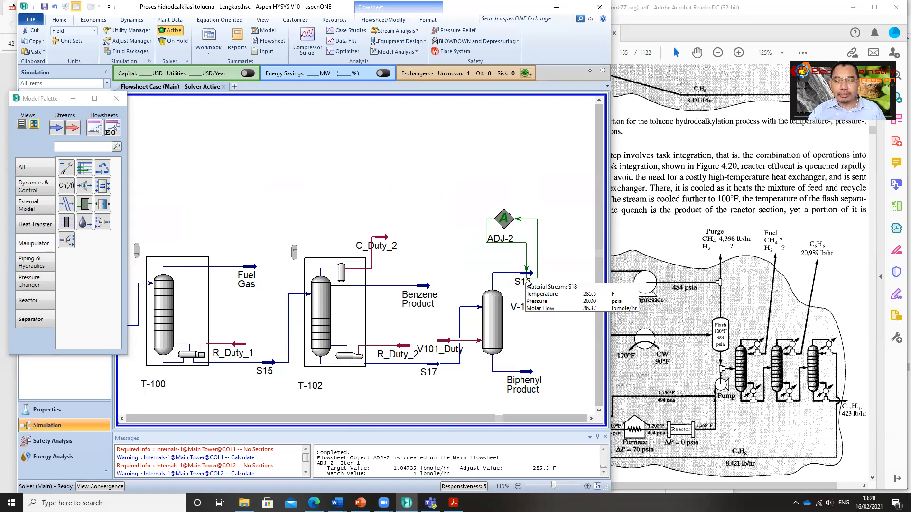
click(591, 419)
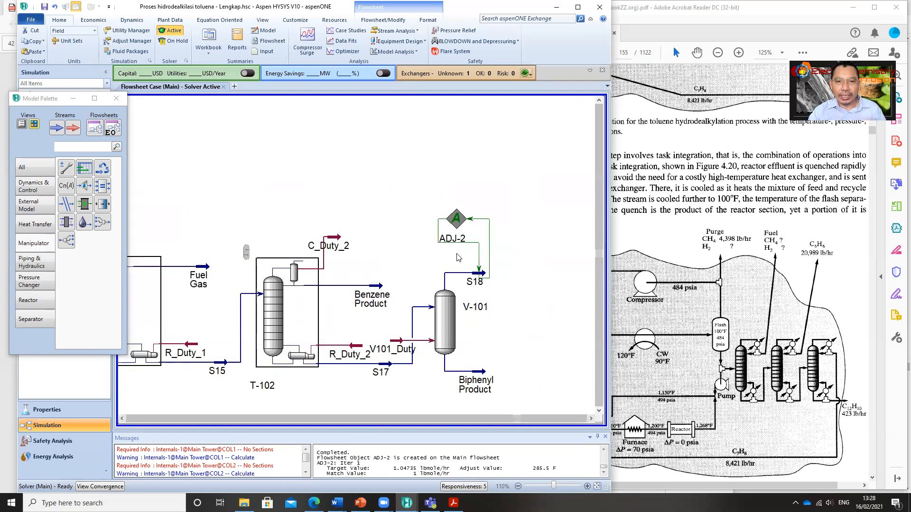
mouse_move(482, 280)
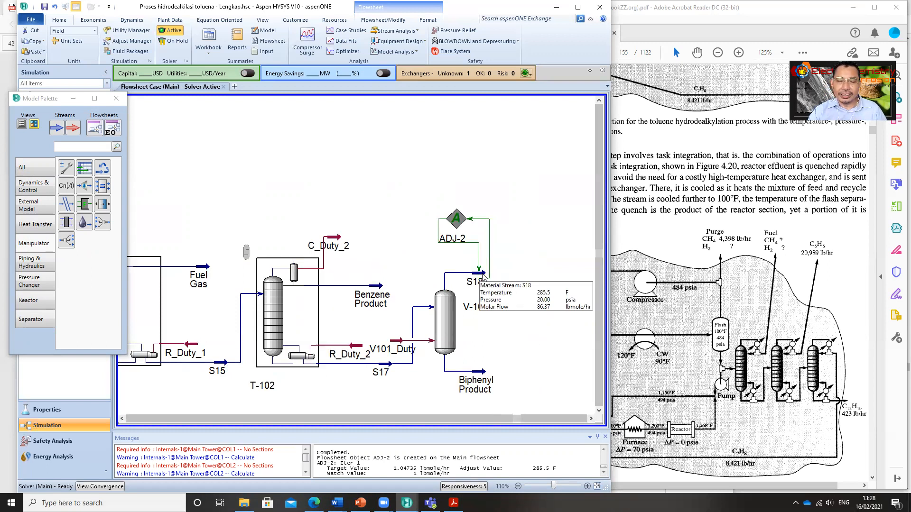
double_click(483, 275)
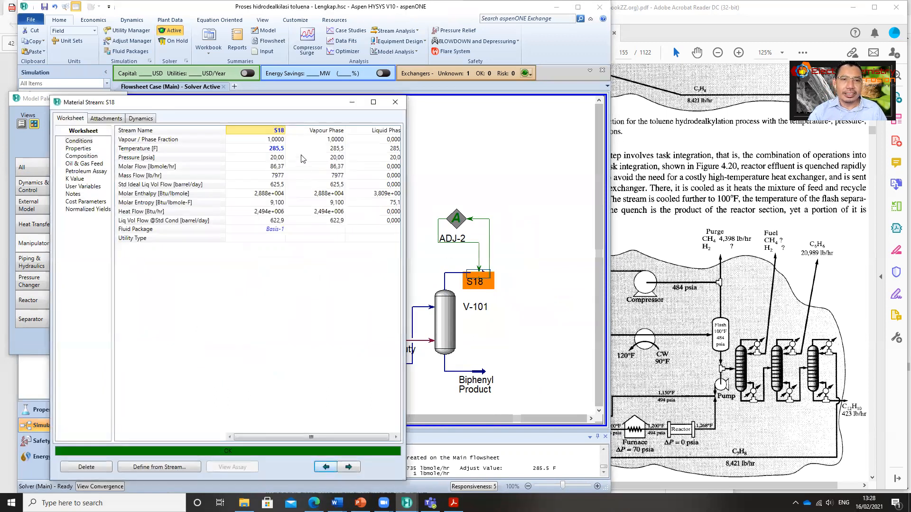
mouse_move(327, 151)
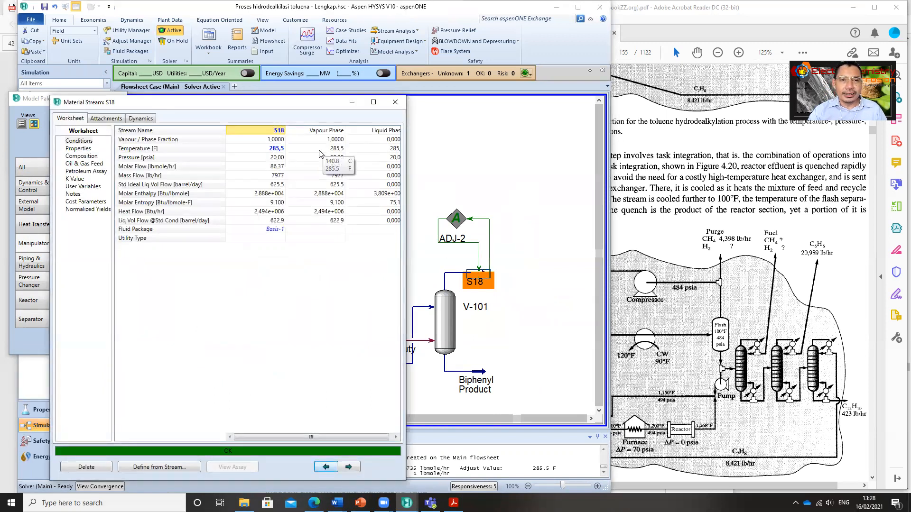
click(395, 103)
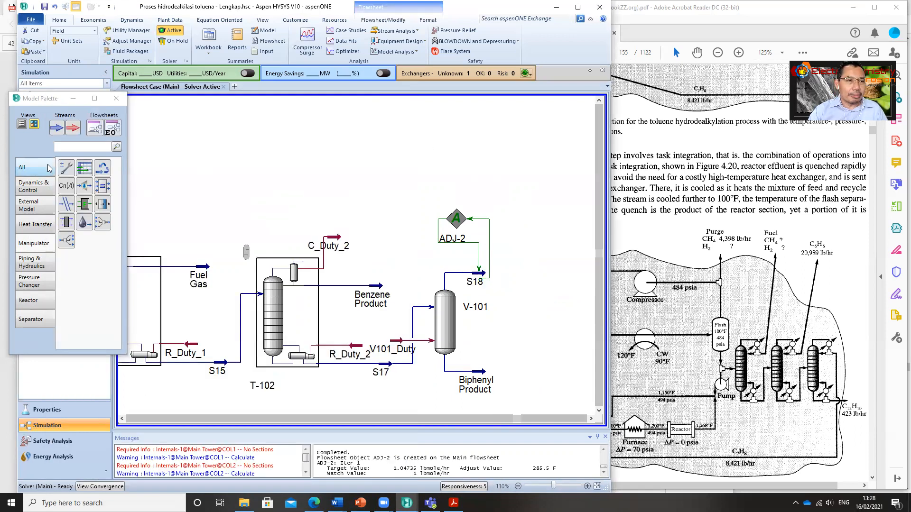
Step: Add a cooler to the flowsheet beside ADJ-2, above and to the right of separator V-101, and open its connection settings
click(29, 232)
click(84, 170)
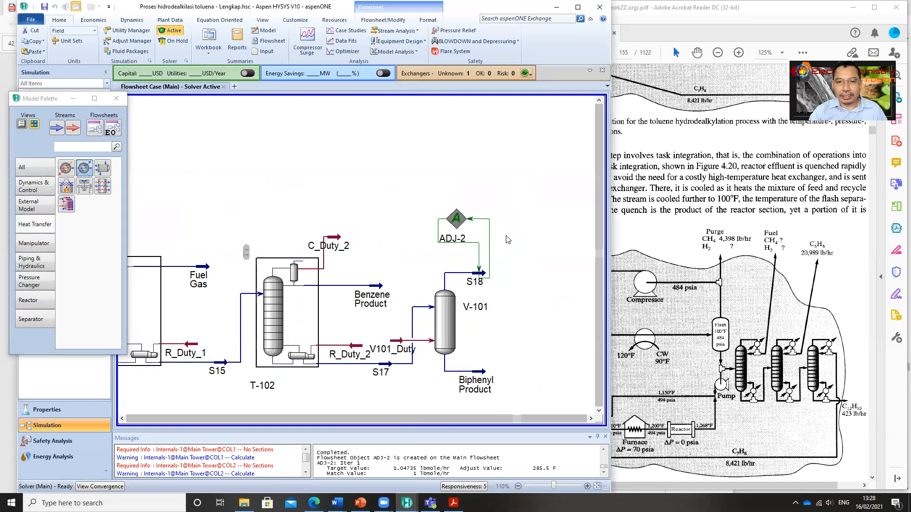
click(520, 225)
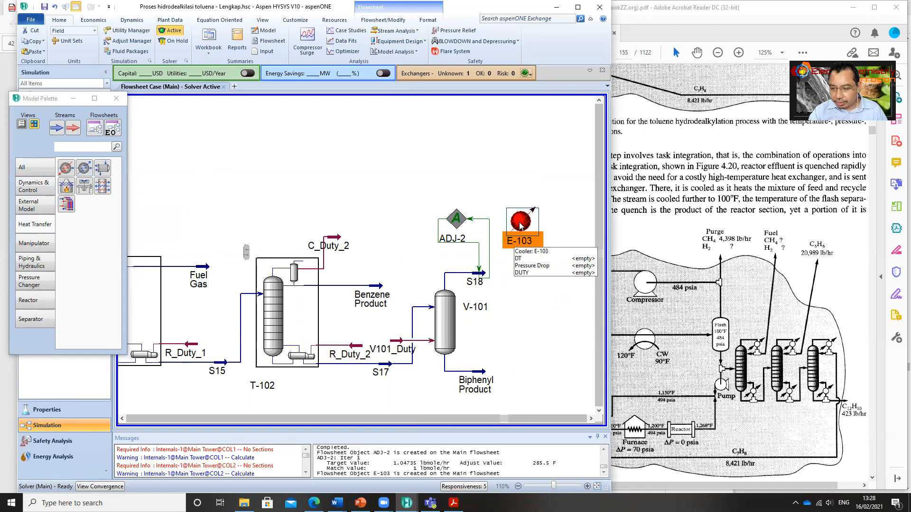
double_click(520, 224)
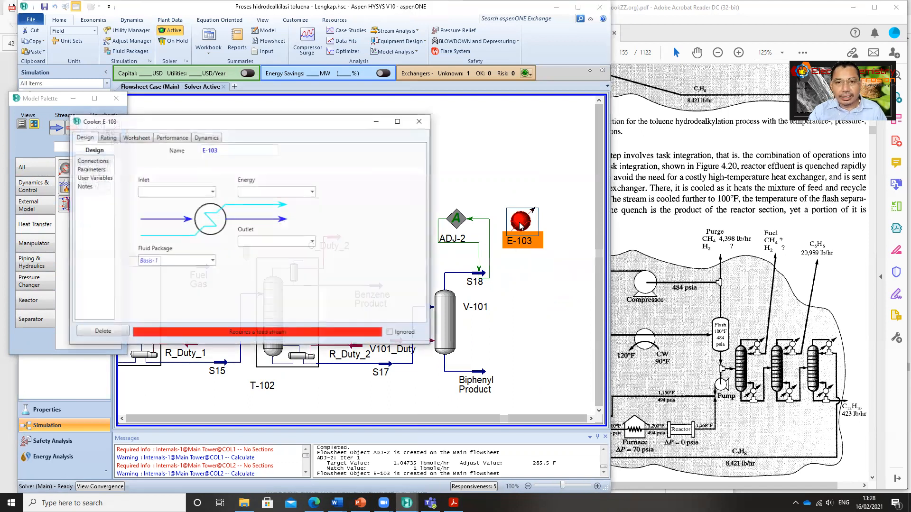
Step: Connect cooler E-103 with S18 as inlet, S19 as outlet and E103_Duty as energy stream
click(213, 193)
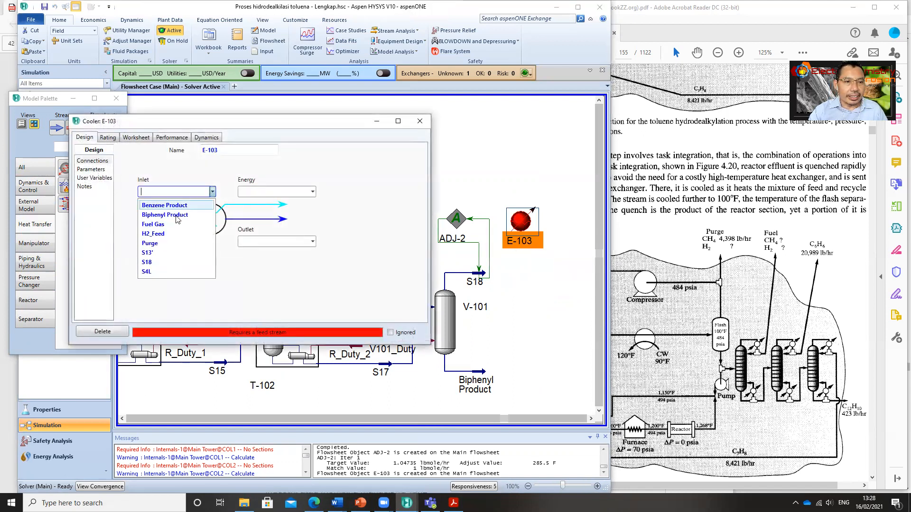
click(154, 265)
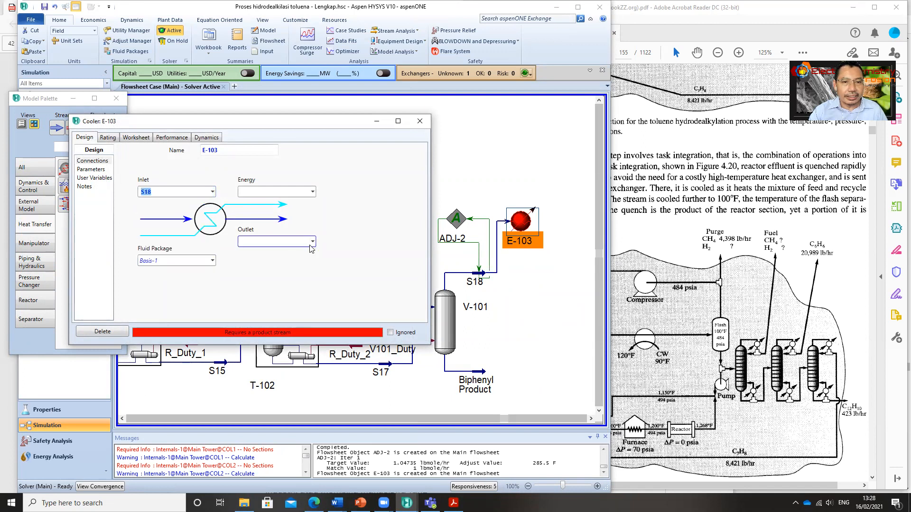
click(257, 243)
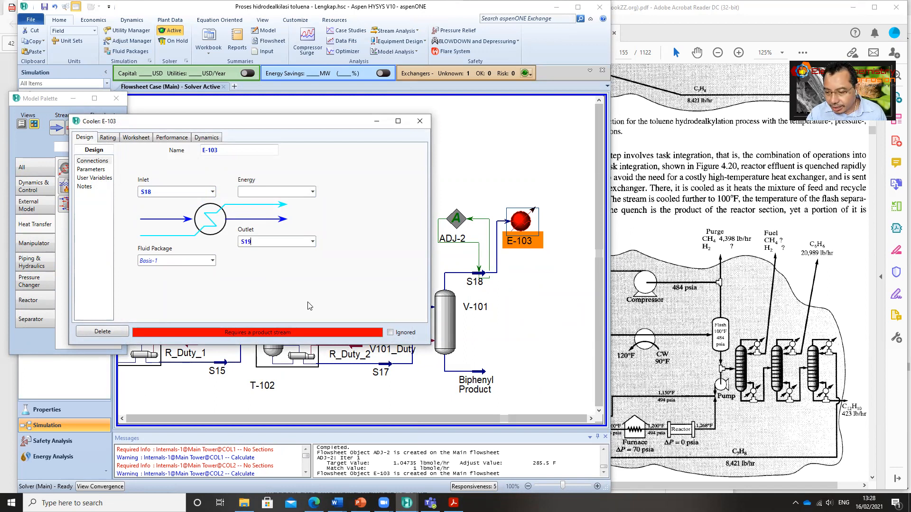
click(264, 191)
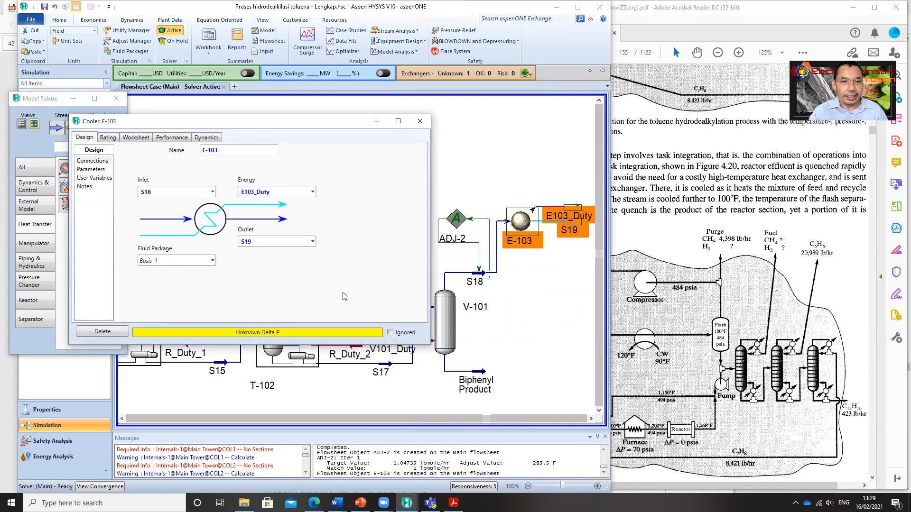
Step: Set the pressure drop (Delta P) of cooler E-103 to 0 psi
click(100, 171)
click(146, 163)
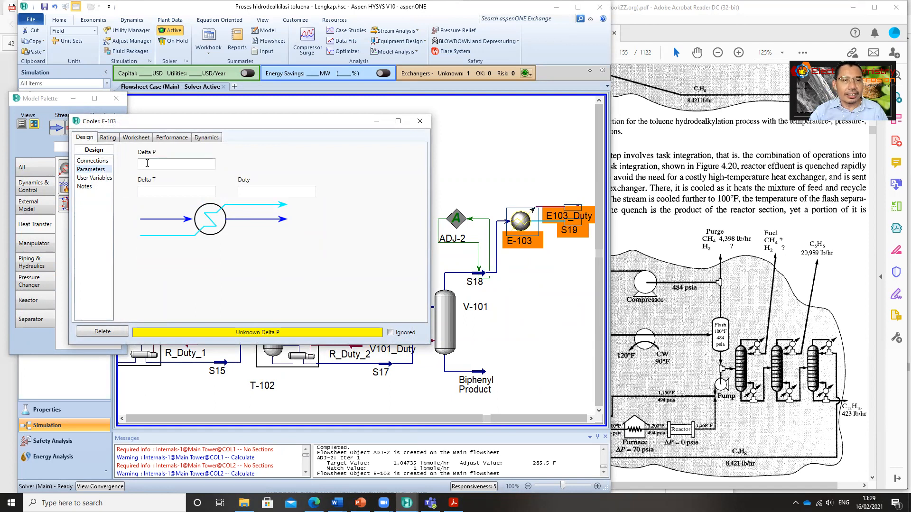
text(0)
key(Return)
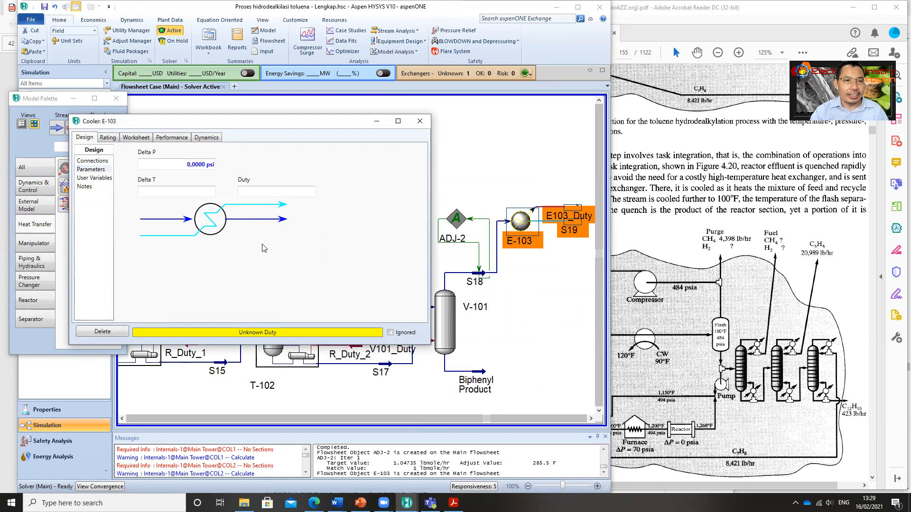
Step: Set the vapour fraction of outlet stream S19 to 1 in the worksheet conditions of cooler E-103
click(100, 161)
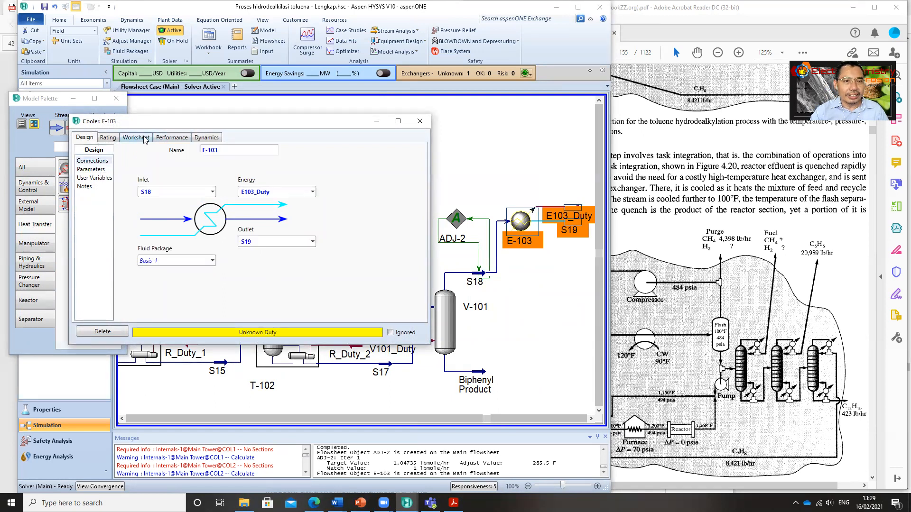
click(136, 138)
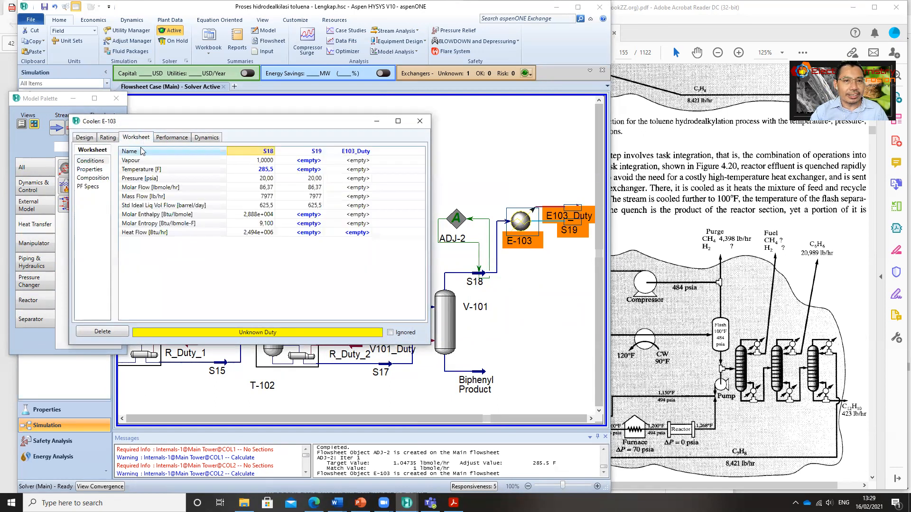
click(305, 162)
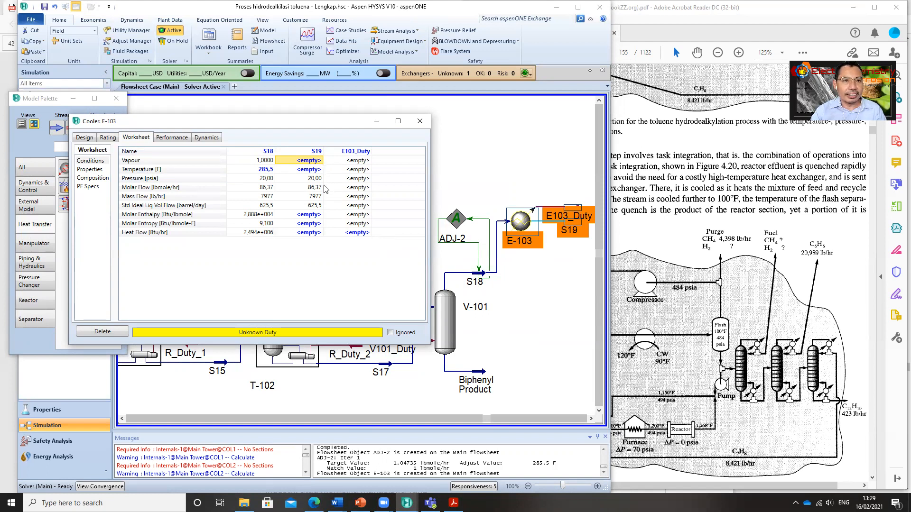
text(1)
key(Return)
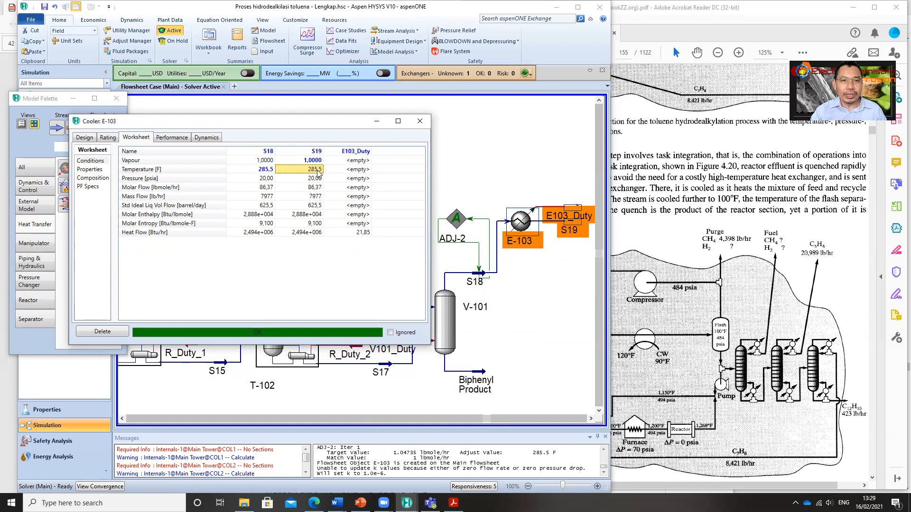
Step: Clear the vapour fraction specified for stream S19 in the cooler's worksheet conditions
mouse_move(320, 179)
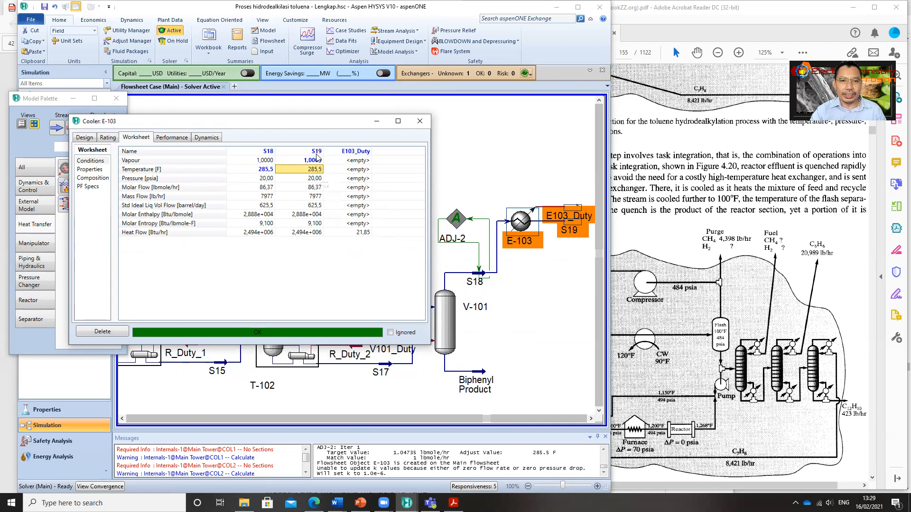
click(319, 163)
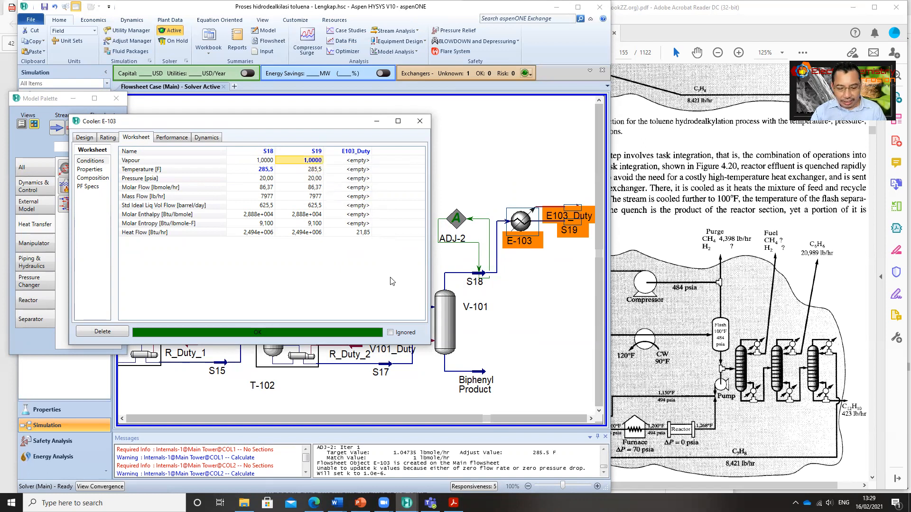
key(Delete)
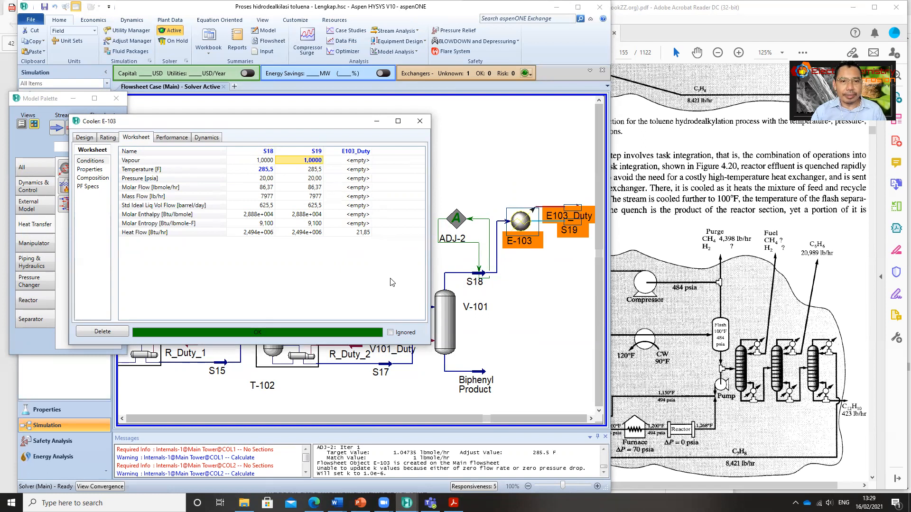
Step: Set the temperature of outlet stream S19 to 260 °F in the cooler's worksheet conditions and close the cooler's property window
click(307, 171)
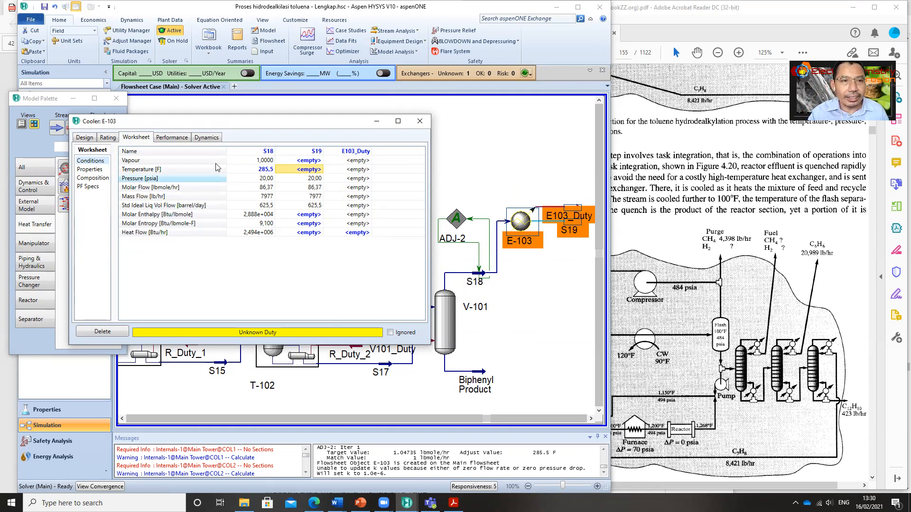
drag(229, 125, 504, 160)
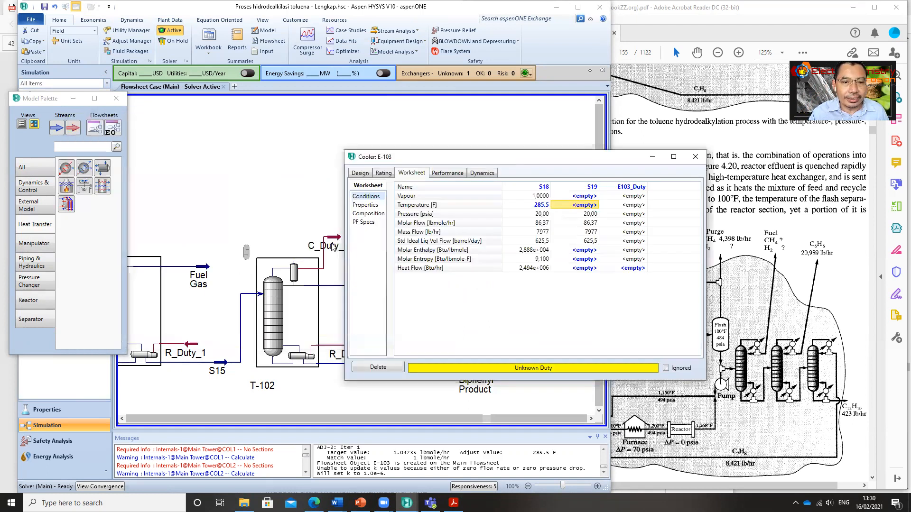
drag(445, 160, 287, 137)
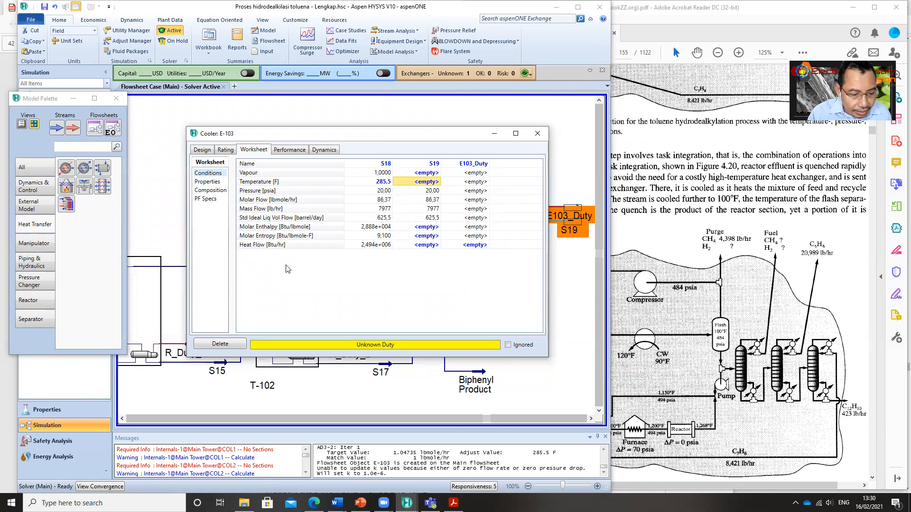
click(428, 183)
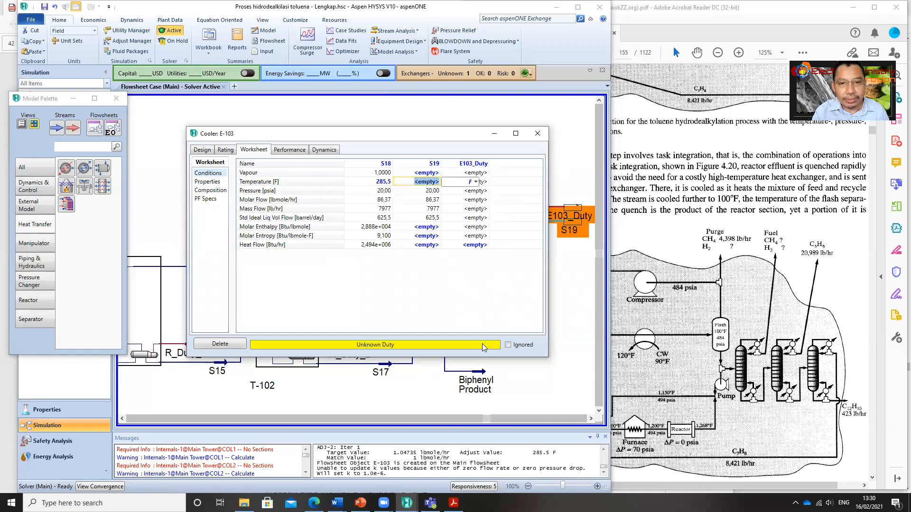
text(26)
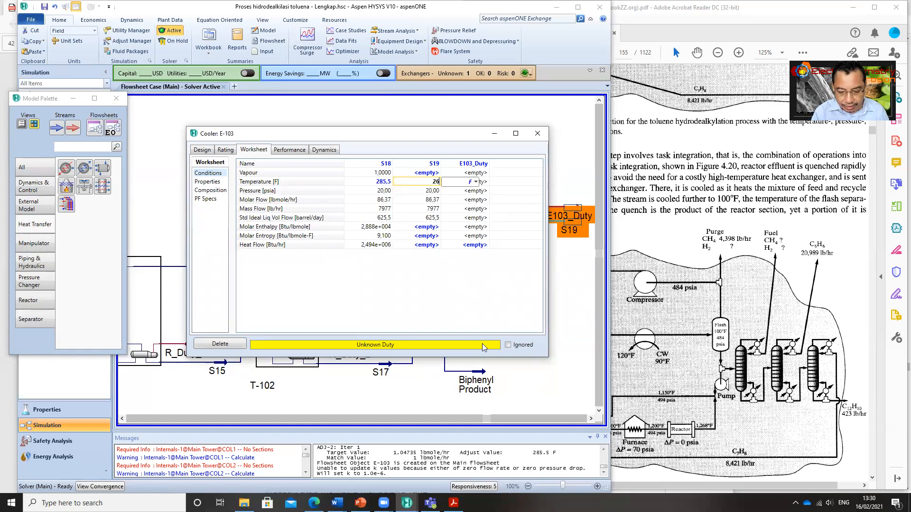
key(Return)
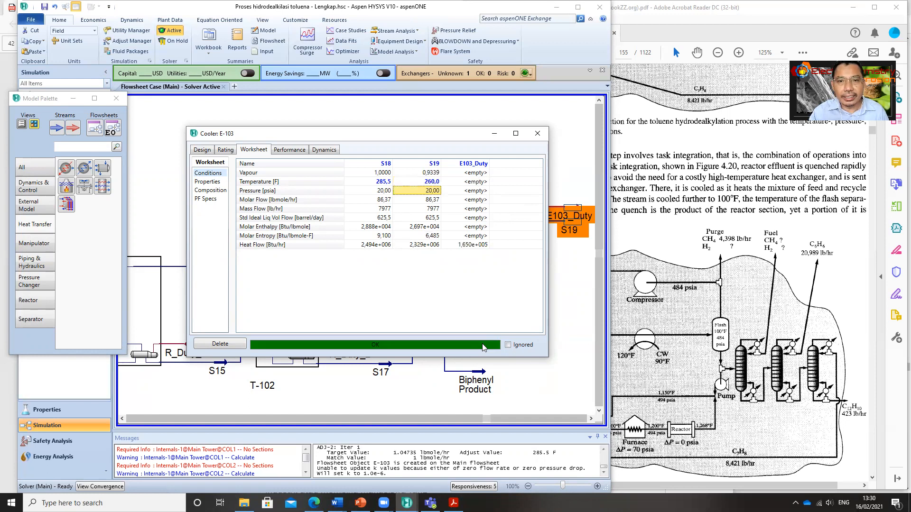
click(537, 134)
click(538, 289)
mouse_move(572, 227)
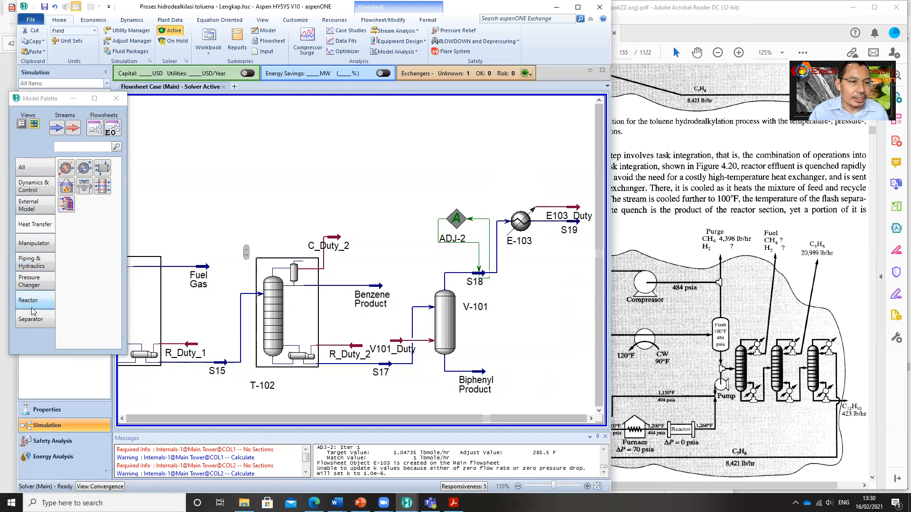
Step: Add a pump to the flowsheet just above cooler E-103
click(40, 262)
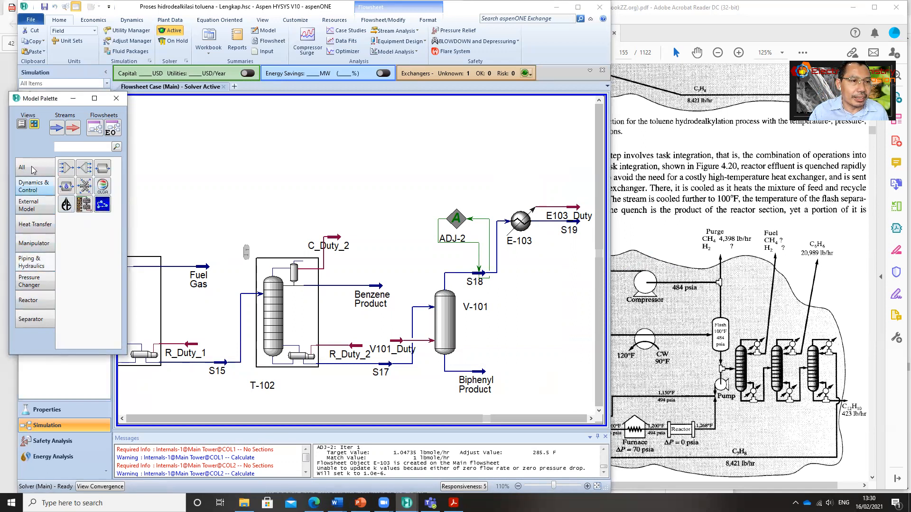
click(28, 186)
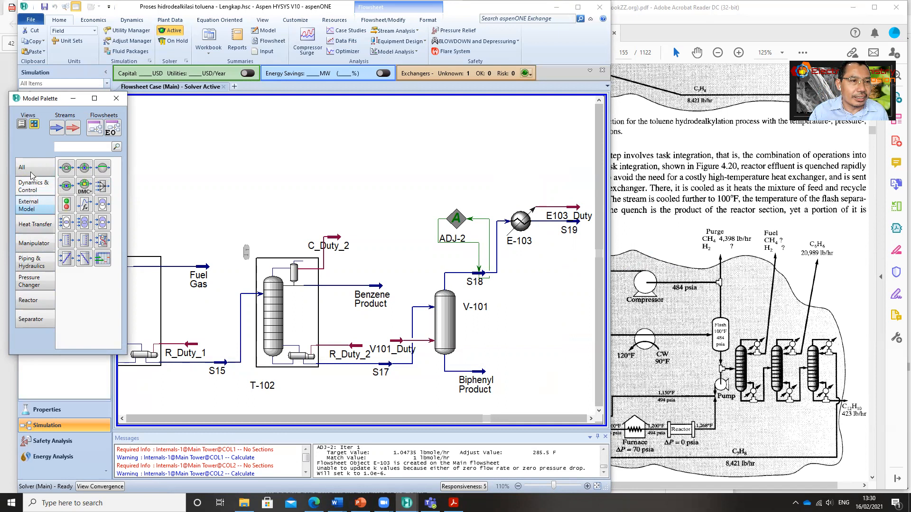
click(33, 172)
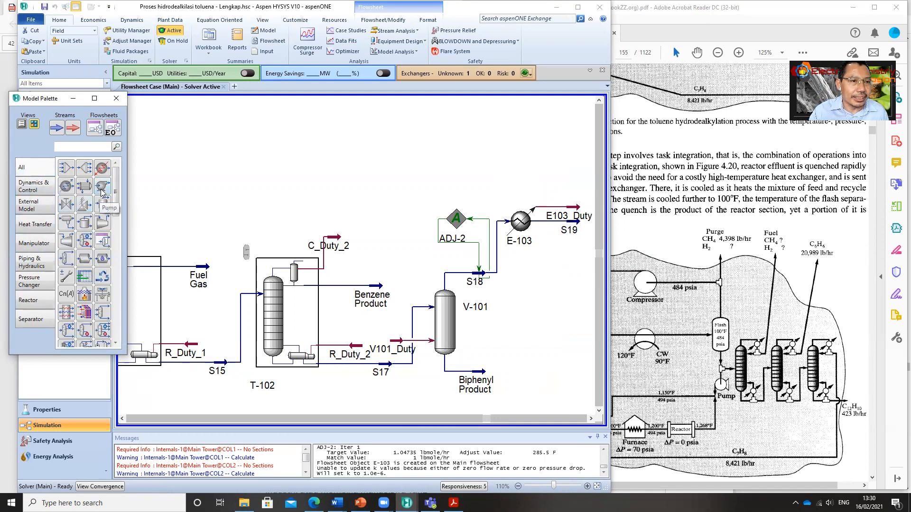
drag(102, 191, 509, 162)
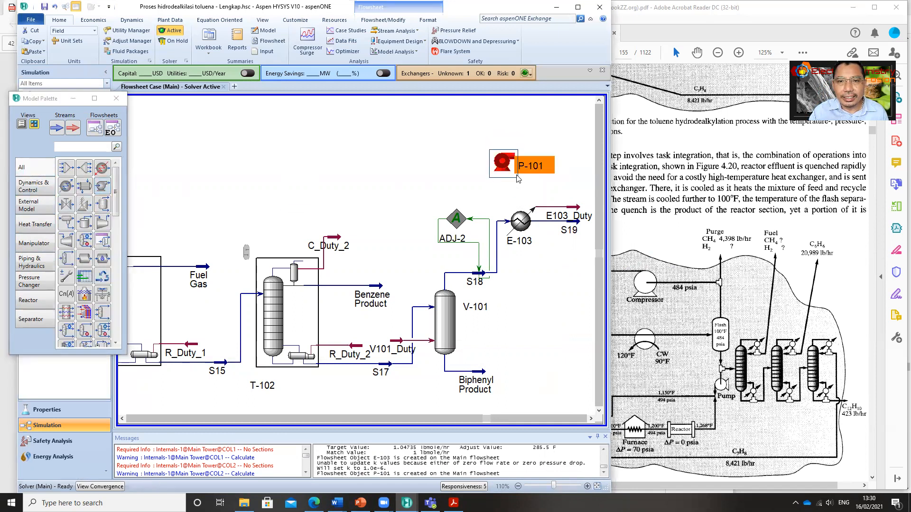
Step: Connect pump P-101 with S19 as inlet, S20 as outlet and P101_Duty as energy stream
double_click(506, 161)
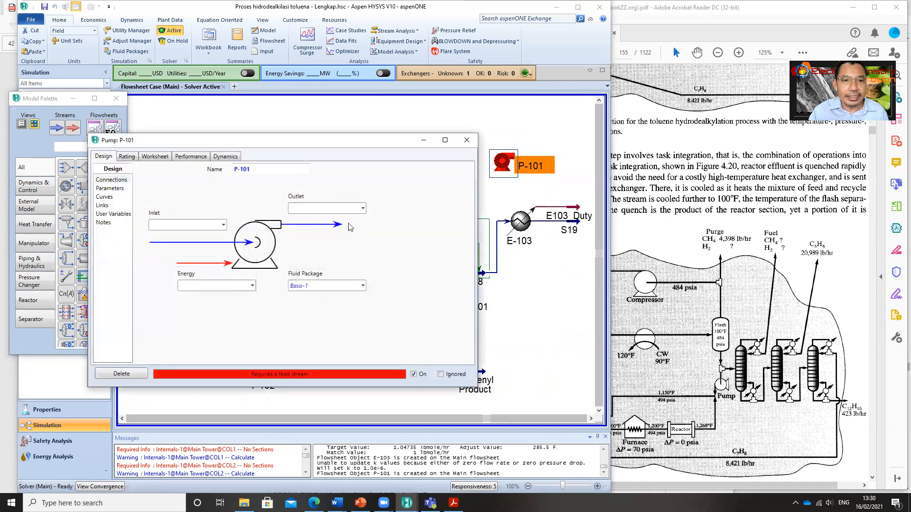
click(223, 225)
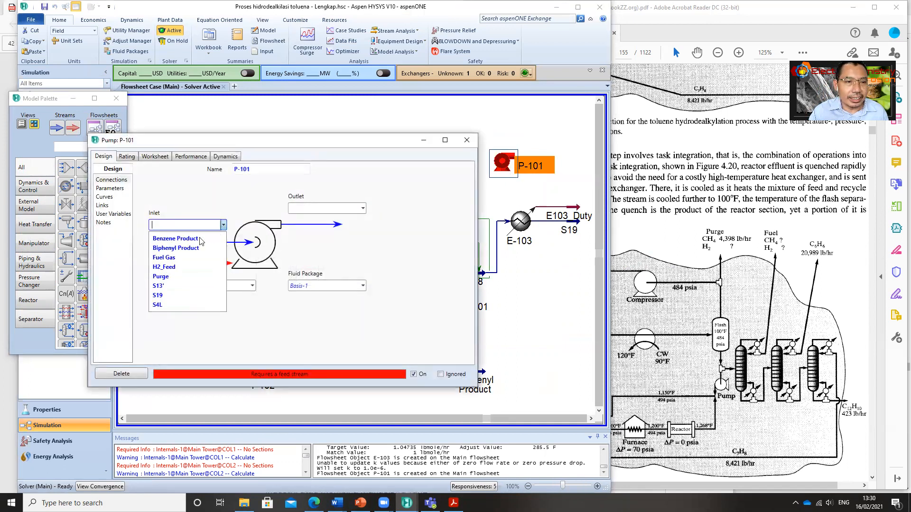
click(163, 295)
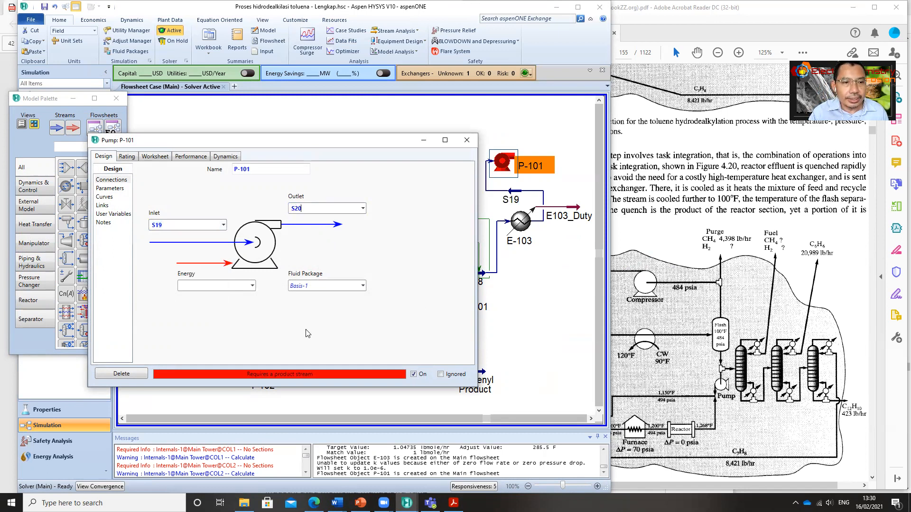
click(212, 287)
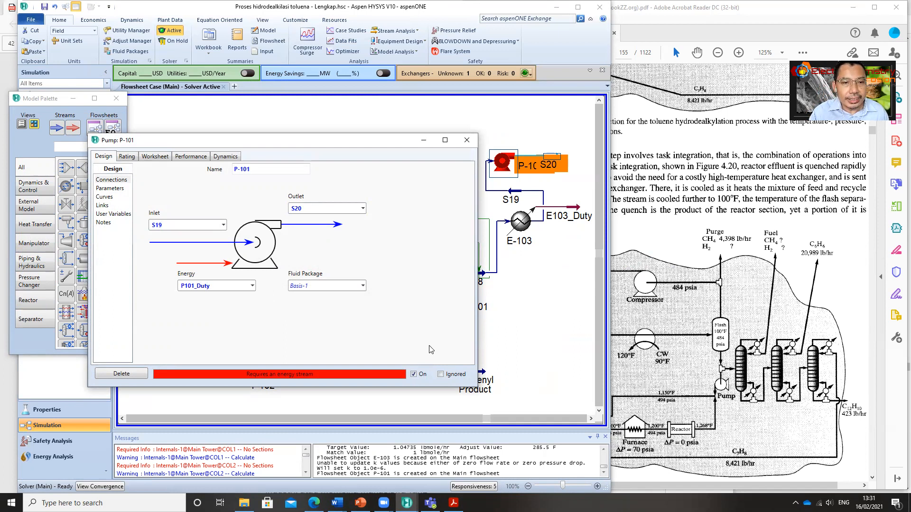
key(Return)
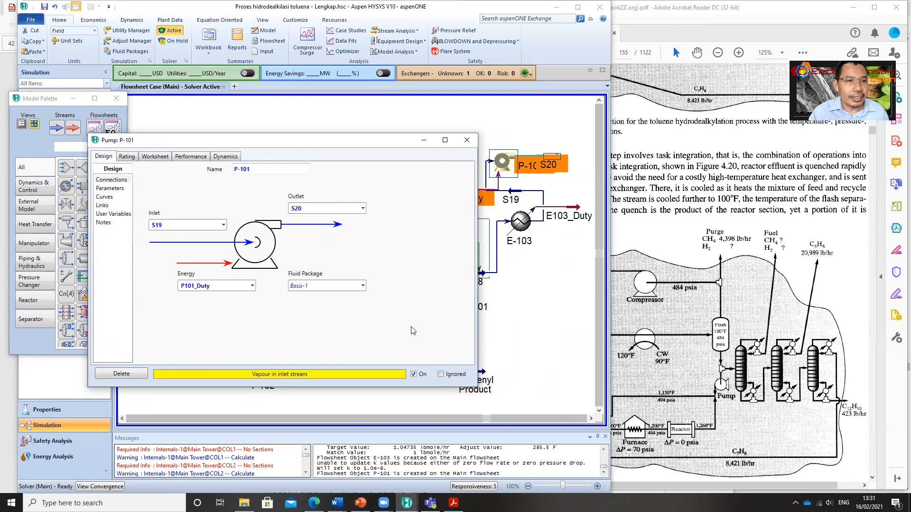
Step: Set the pressure of pump outlet stream S20 to 569 psia in the worksheet conditions of P-101
click(109, 189)
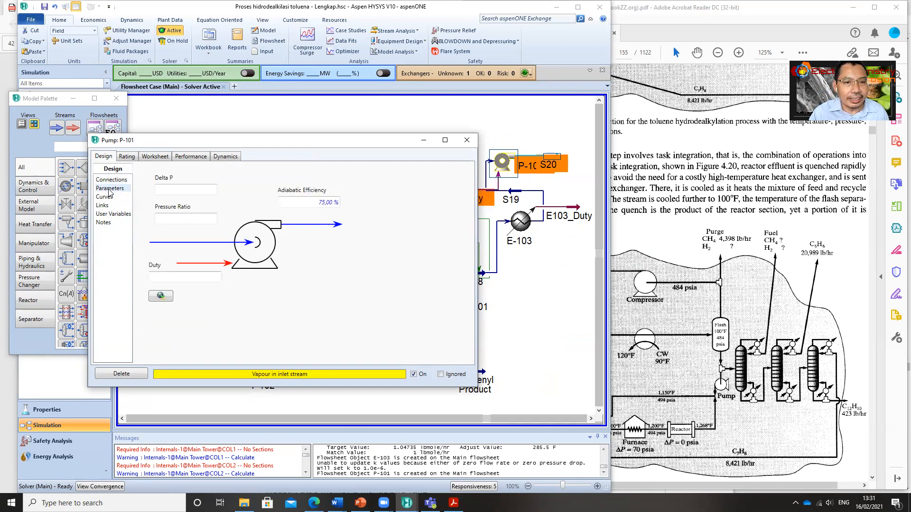
click(151, 158)
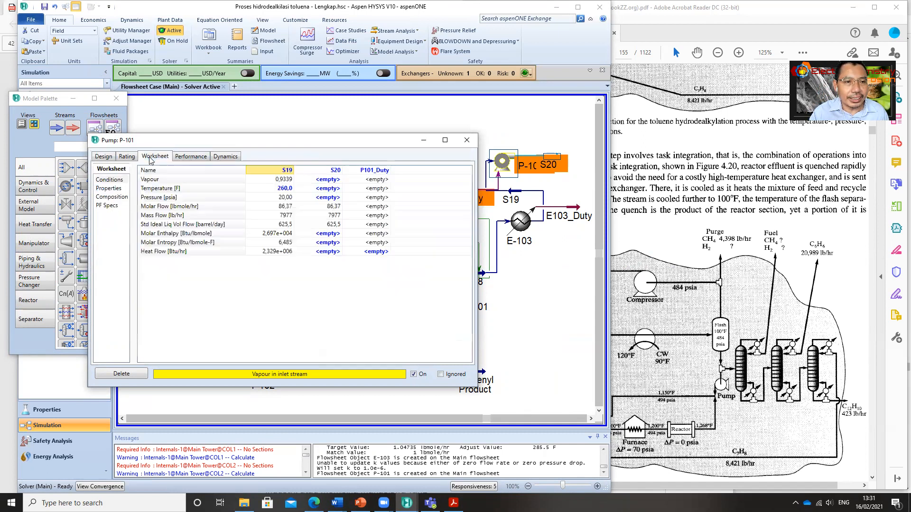
click(328, 198)
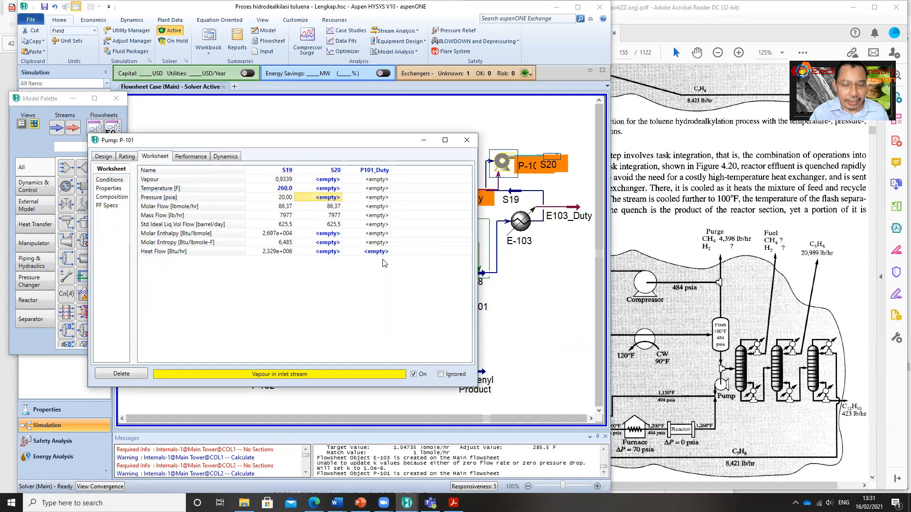
text(569)
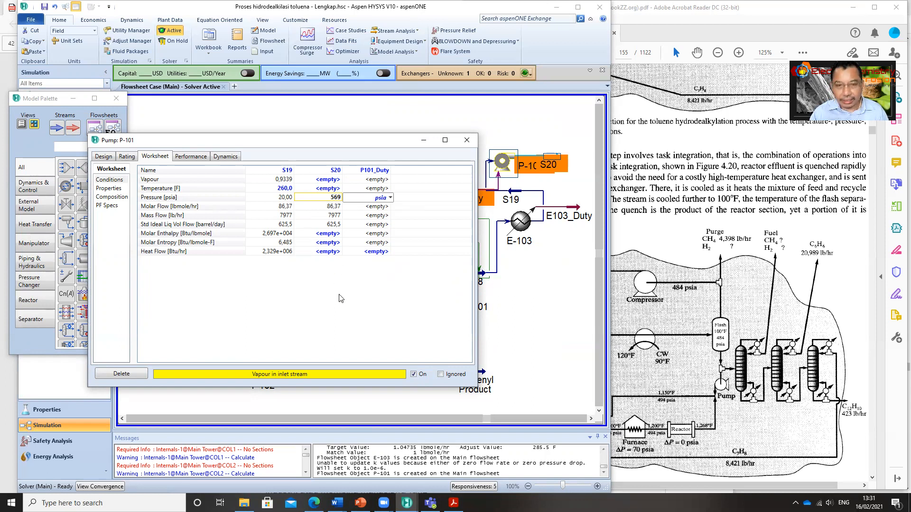
key(Return)
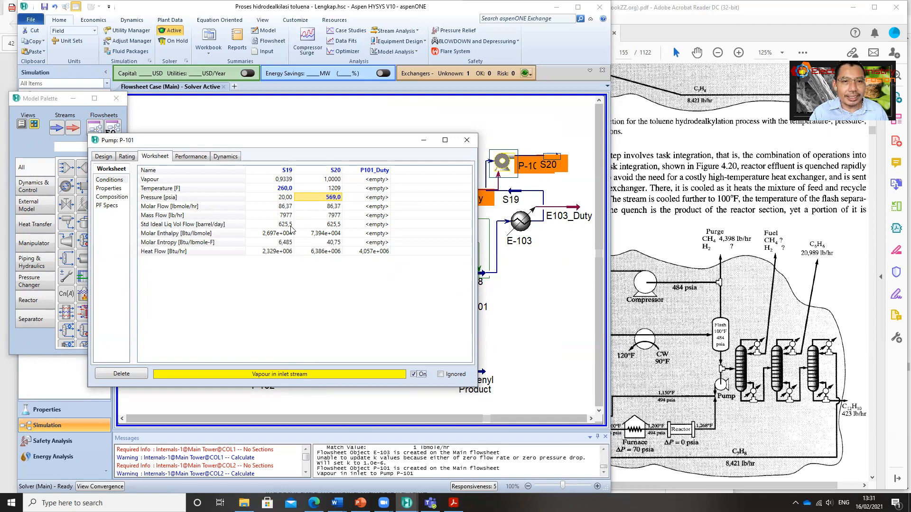
Step: Set the temperature of pump inlet stream S19 to 200 °F in the worksheet and close the pump's property window
click(284, 189)
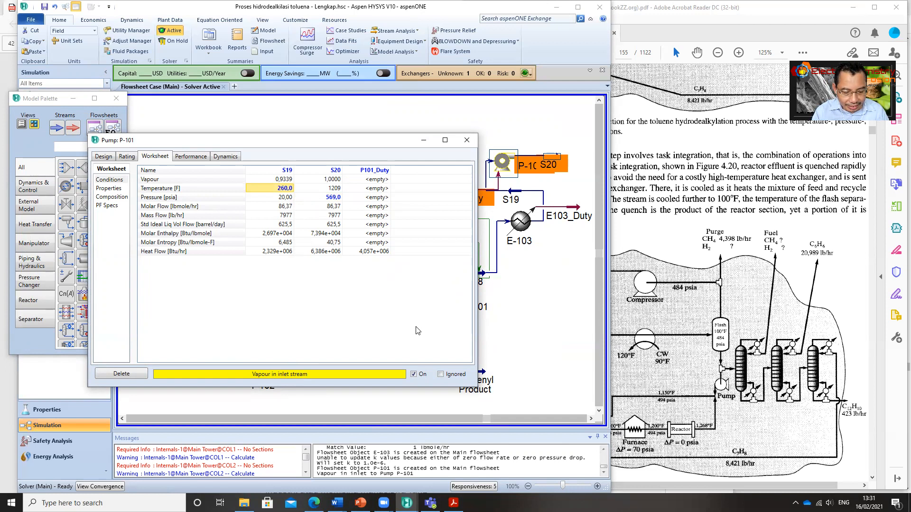
text(200)
key(Return)
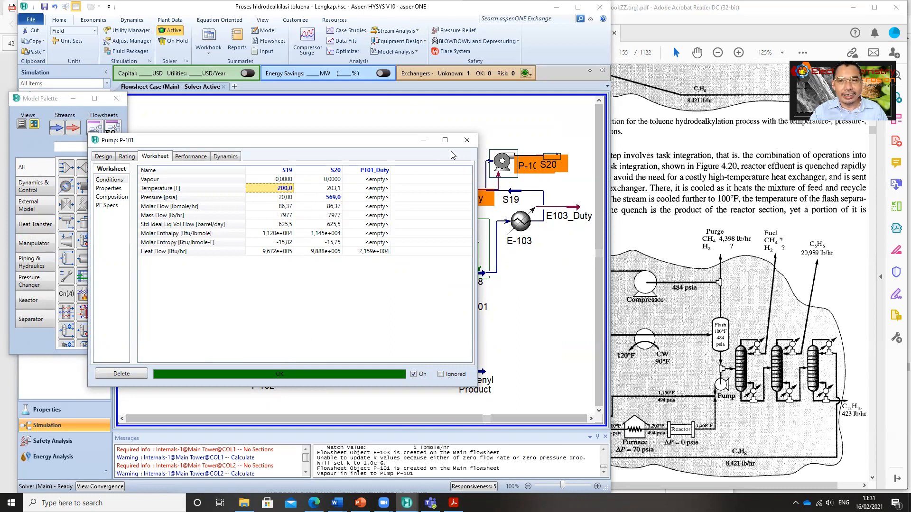
click(467, 140)
click(543, 242)
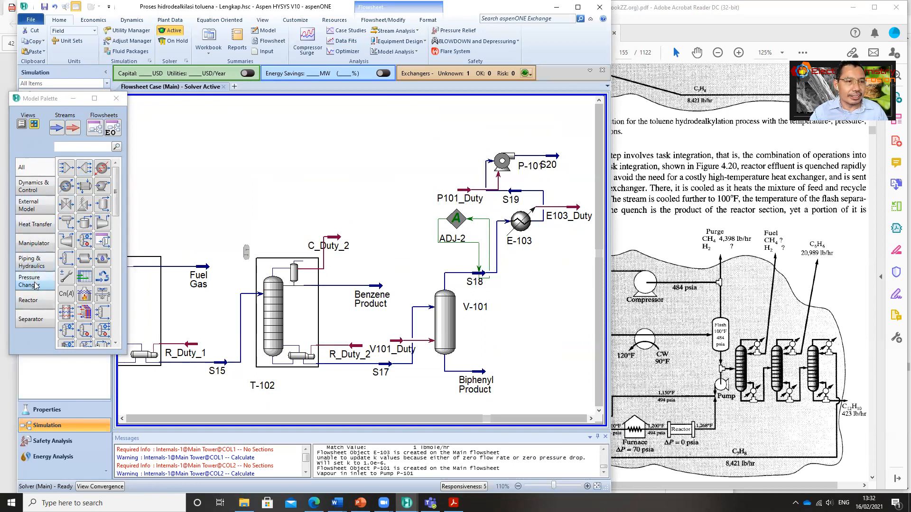
Step: Add a Recycle operation on the flowsheet to the left of pump P-101, with S20 as inlet and S20' as outlet
click(29, 245)
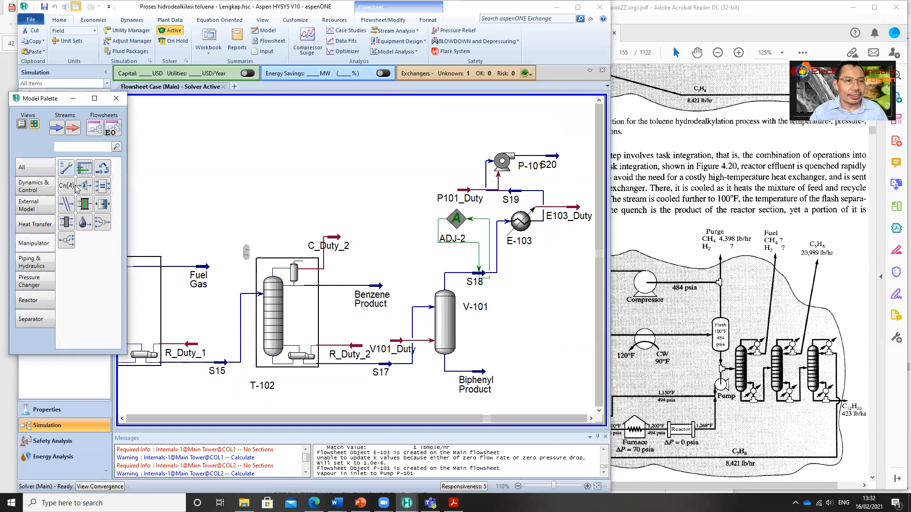
drag(103, 169, 371, 169)
double_click(382, 155)
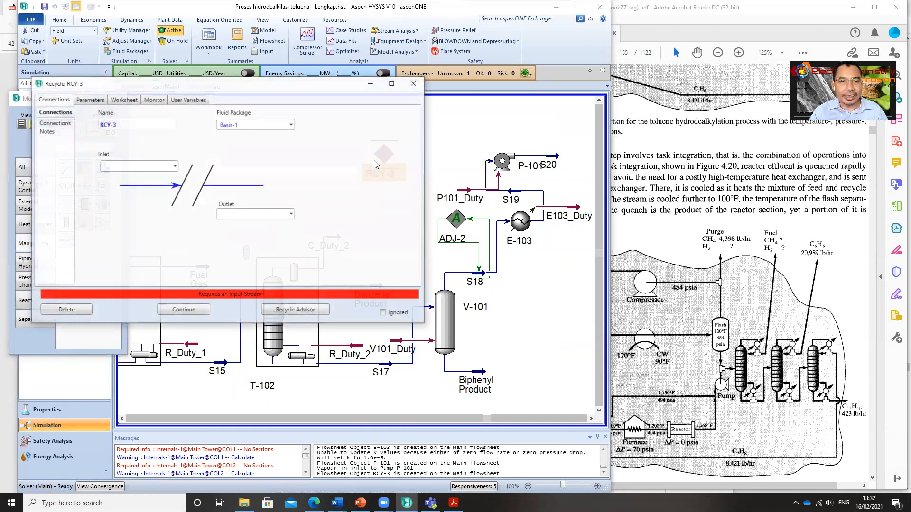
click(175, 166)
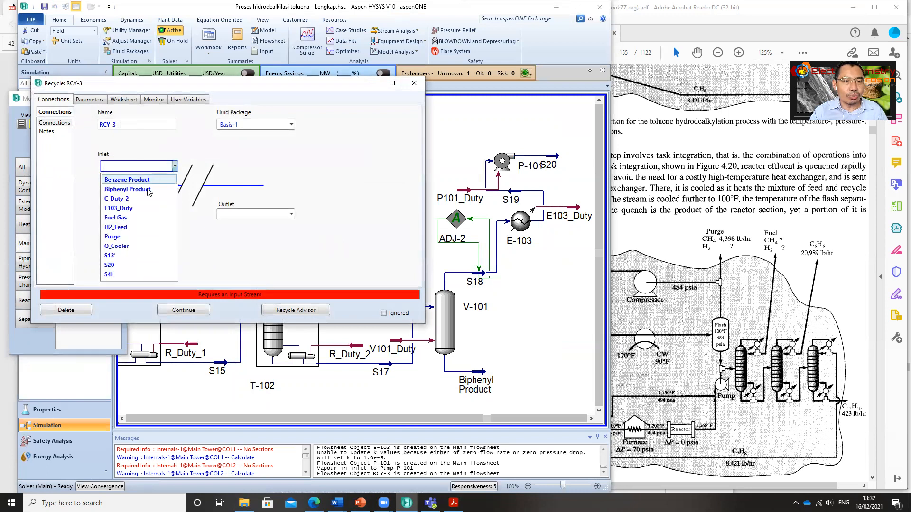
click(125, 265)
click(245, 215)
text(S20)
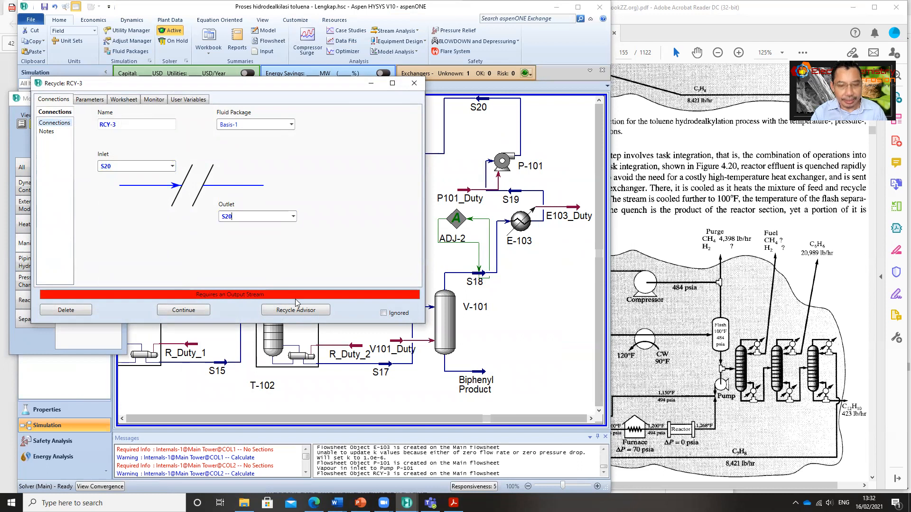
key(Return)
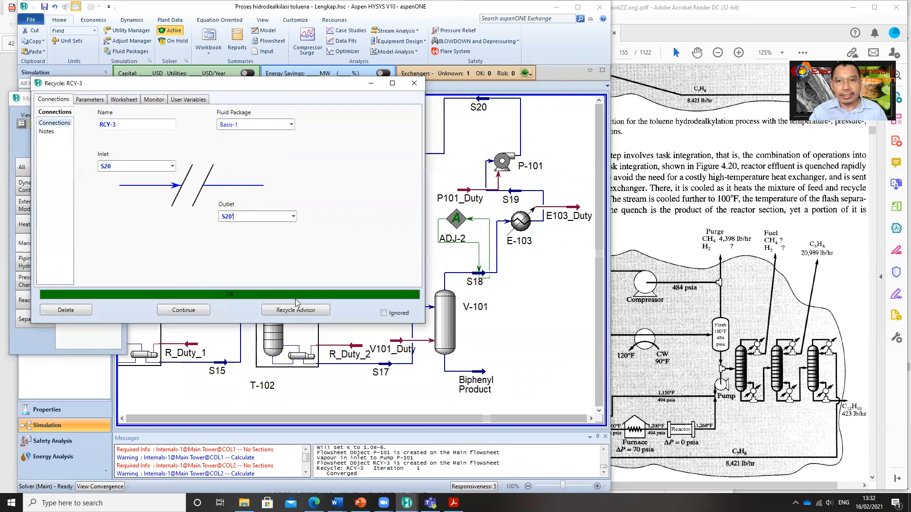
click(406, 87)
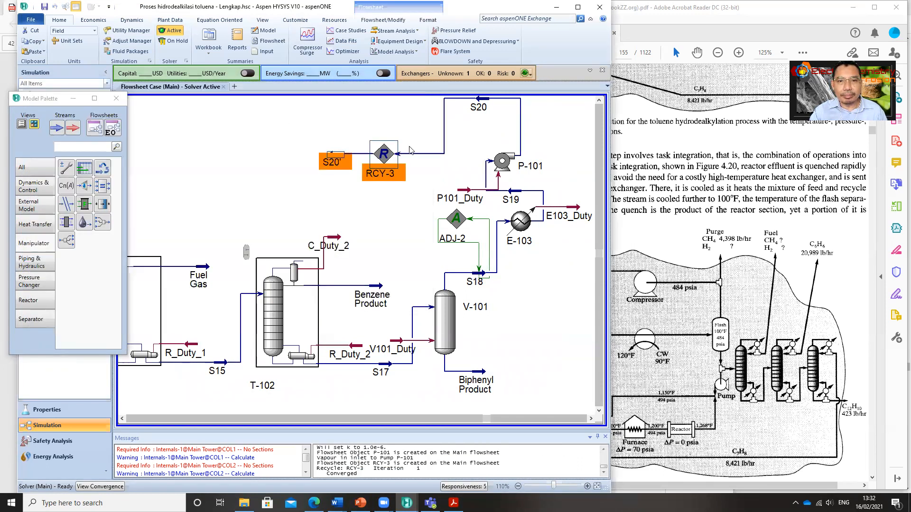
drag(384, 155, 366, 164)
mouse_move(503, 163)
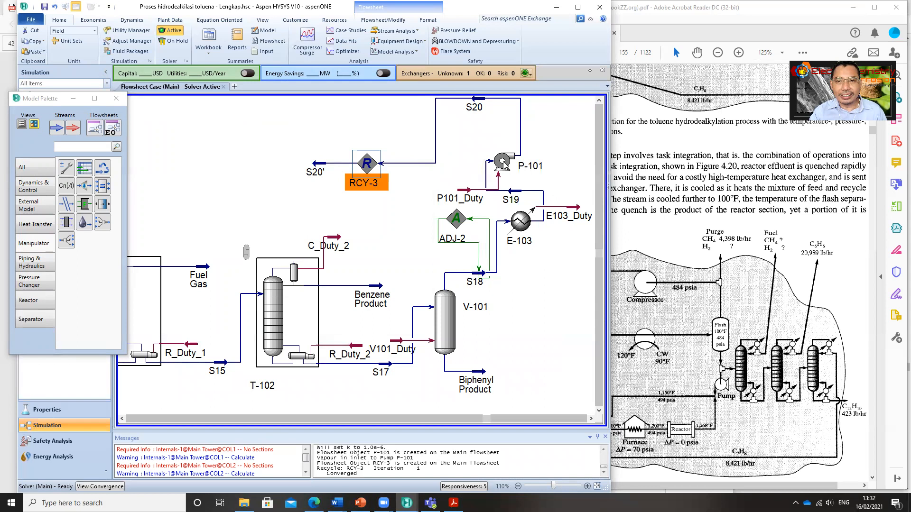
right_click(502, 163)
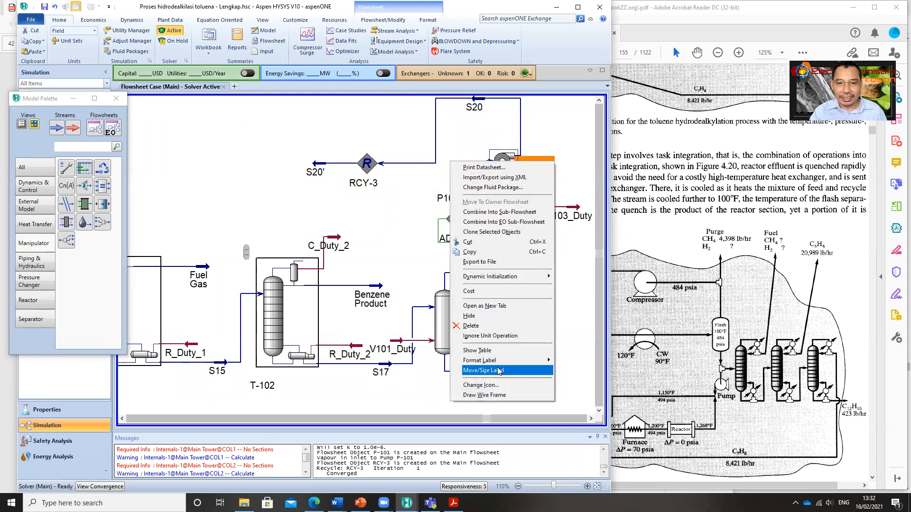
mouse_move(500, 364)
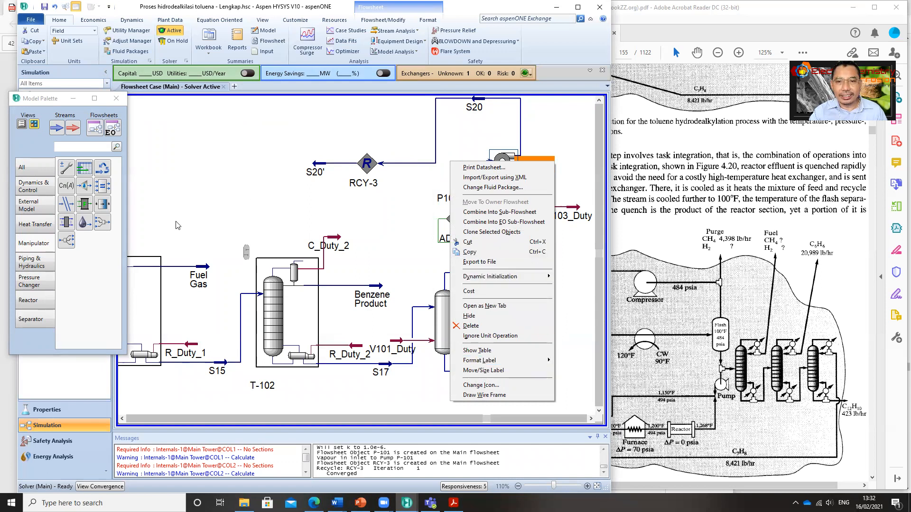
click(207, 190)
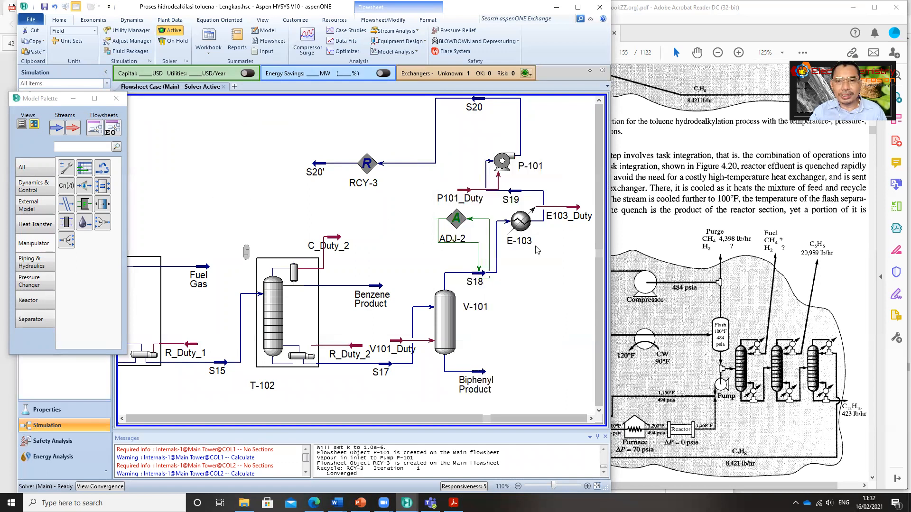
Step: Flip pump P-101 horizontally and move recycle block RCY-3 slightly up so stream S20 runs straight from the pump outlet
click(504, 168)
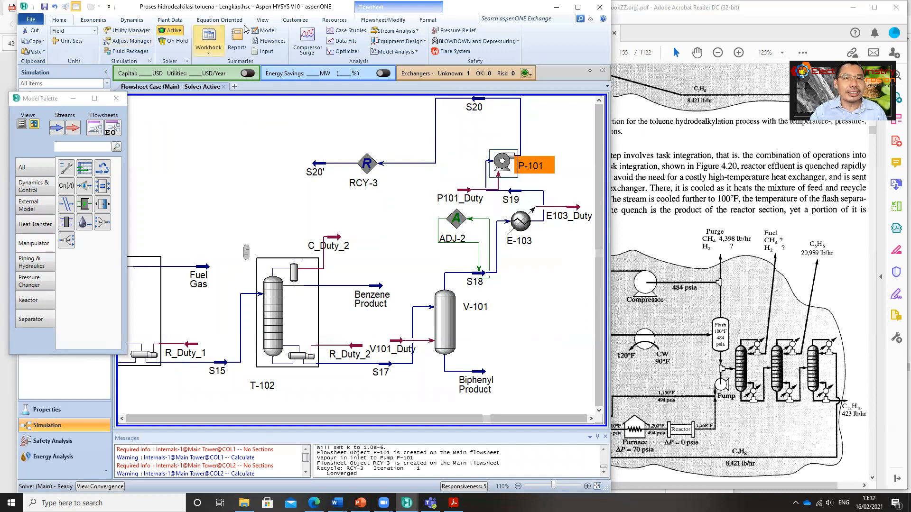
click(382, 20)
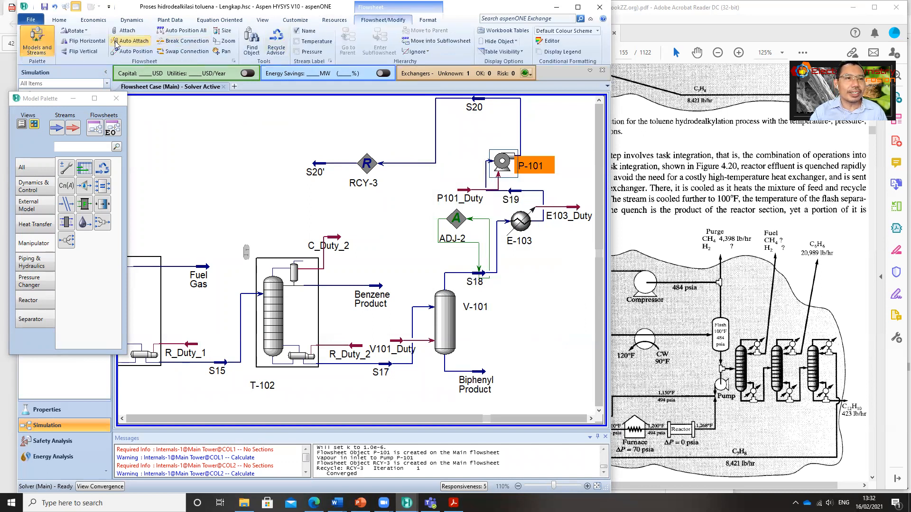
click(81, 41)
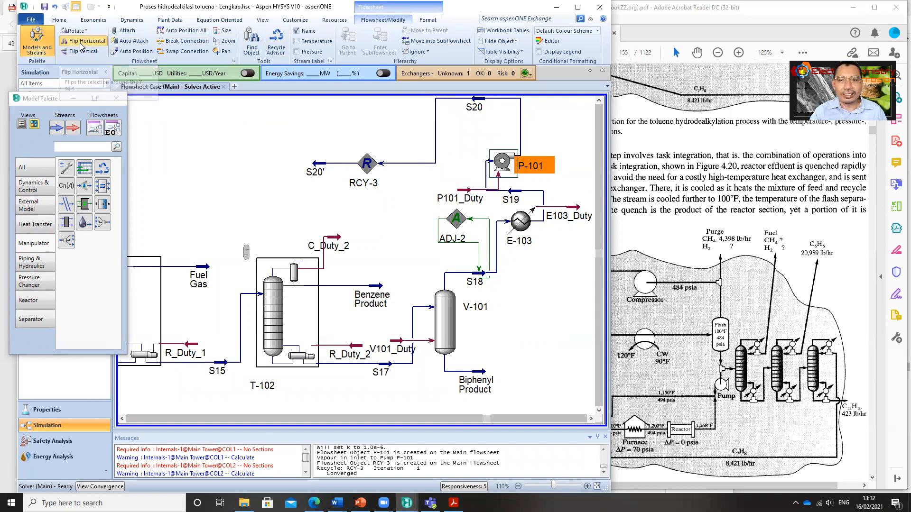
click(541, 270)
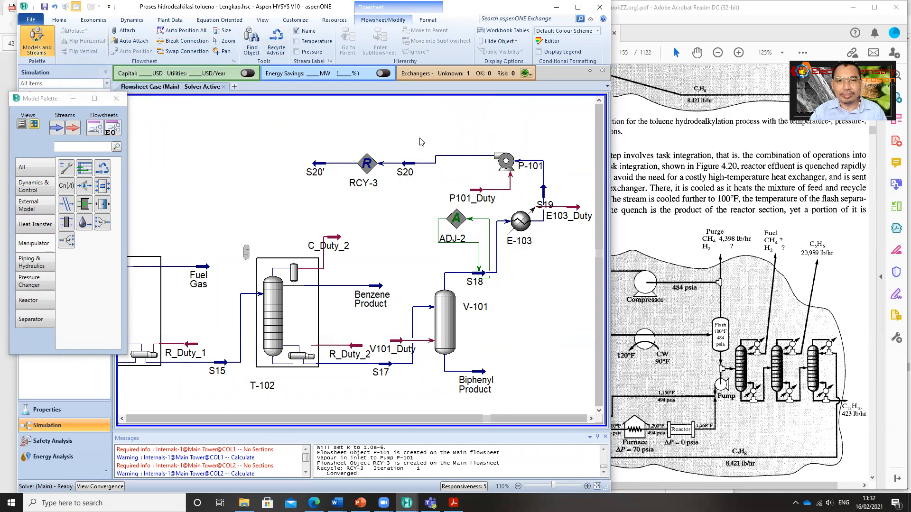
click(368, 158)
drag(368, 159, 364, 151)
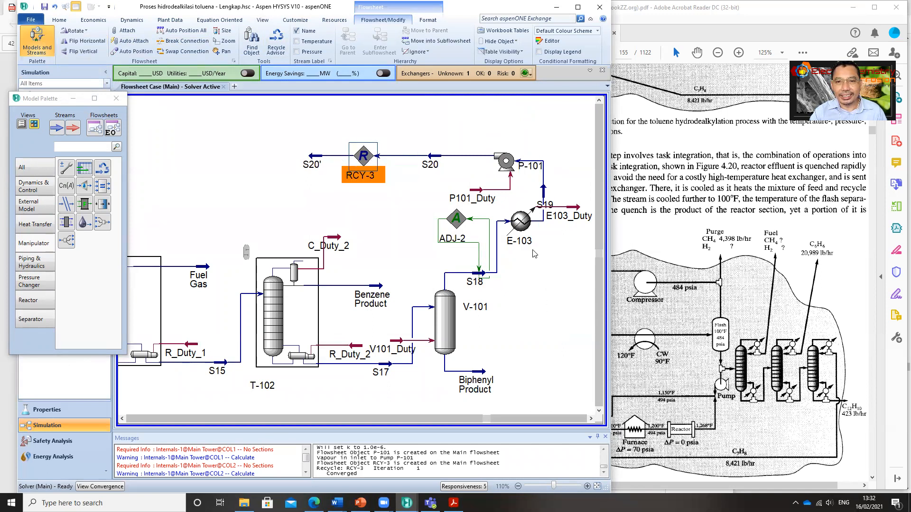
Step: Move cooler E-103 down and slightly right on the flowsheet, lining it up with stream S18 beside the top of V-101
drag(529, 226, 524, 268)
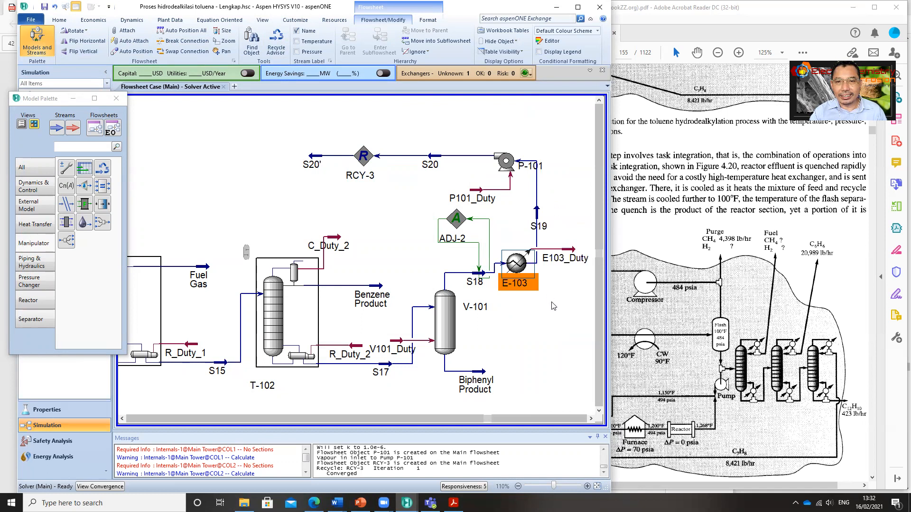
click(558, 323)
click(522, 280)
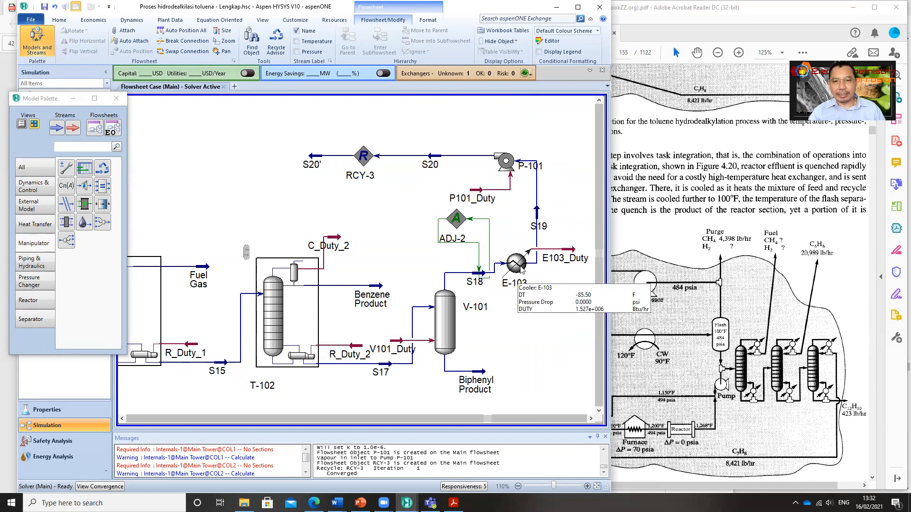
mouse_move(522, 281)
mouse_down()
mouse_move(535, 284)
mouse_move(531, 274)
mouse_up()
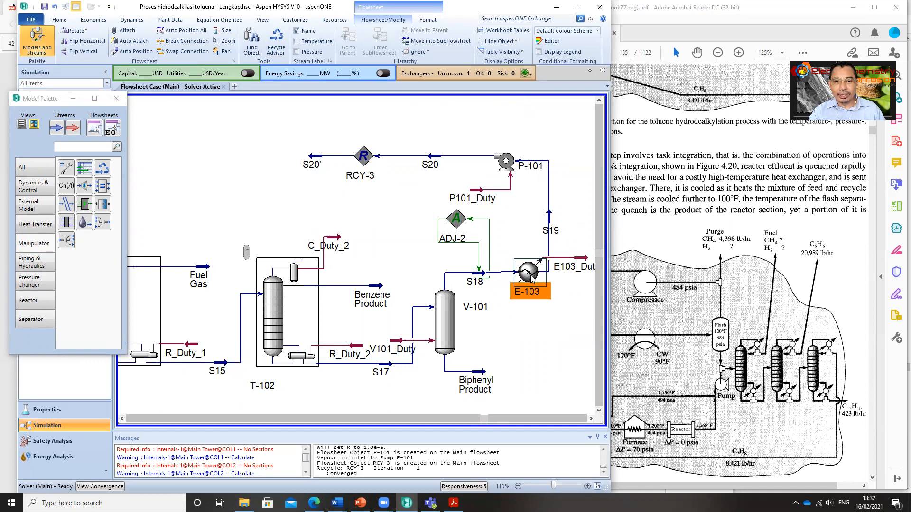
mouse_move(532, 279)
mouse_down()
mouse_move(533, 290)
mouse_move(532, 274)
mouse_up()
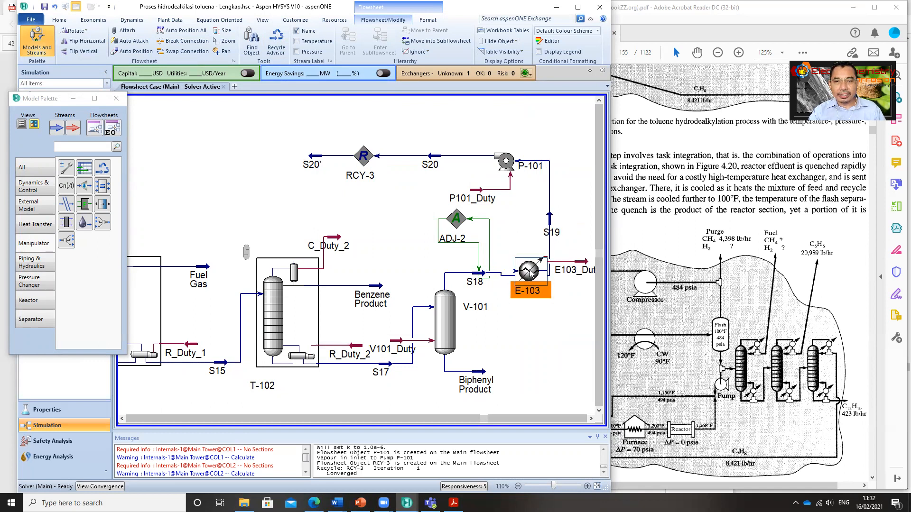